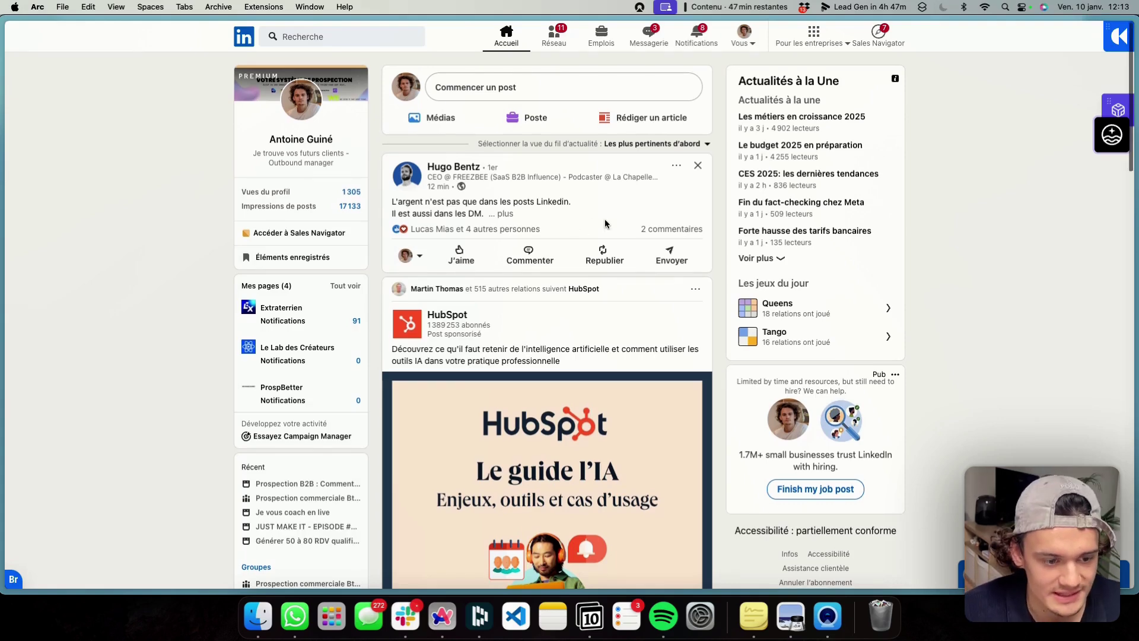
- Open Sales Navigator from the LinkedIn home feed and bring up the full set of prospect filters
scroll(604, 219, "down", 2)
scroll(668, 201, "up", 2)
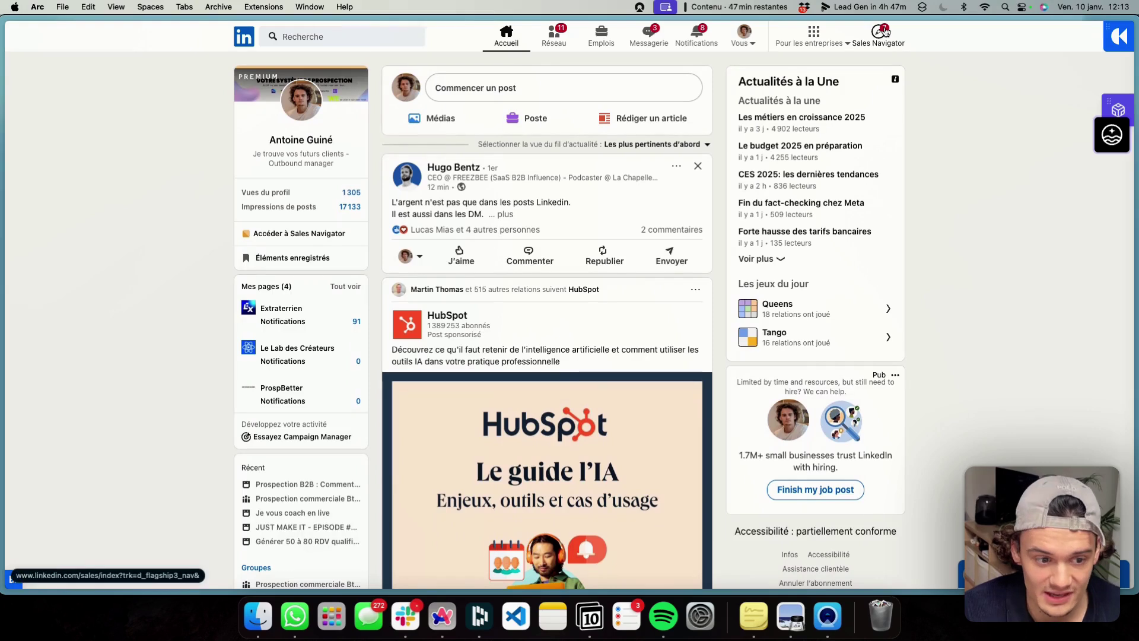
left_click(885, 30)
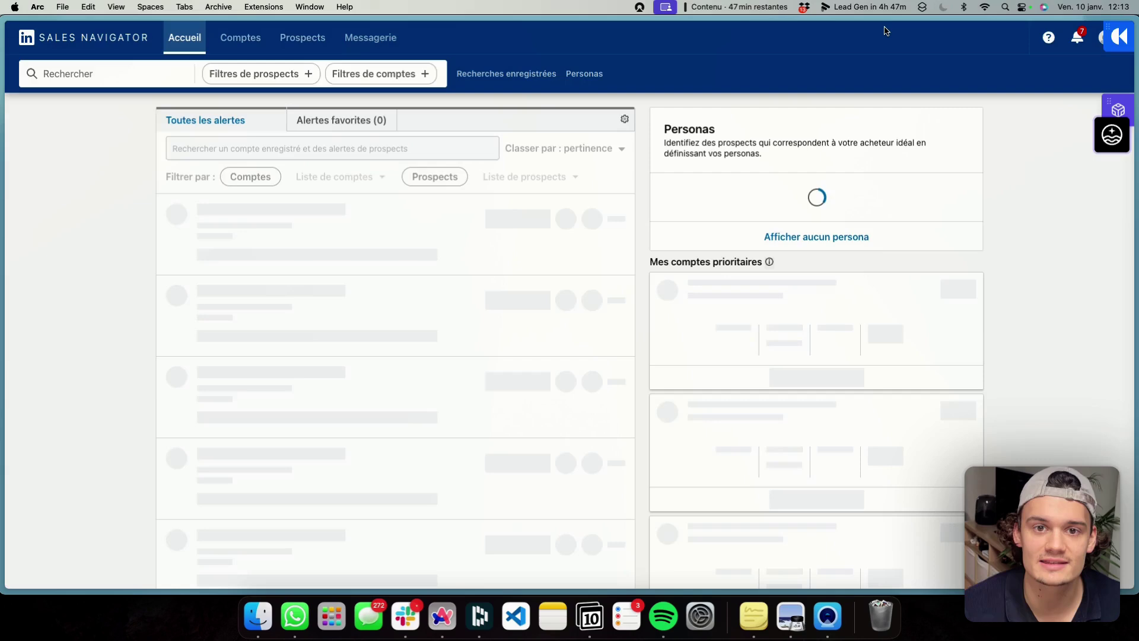
left_click(884, 31)
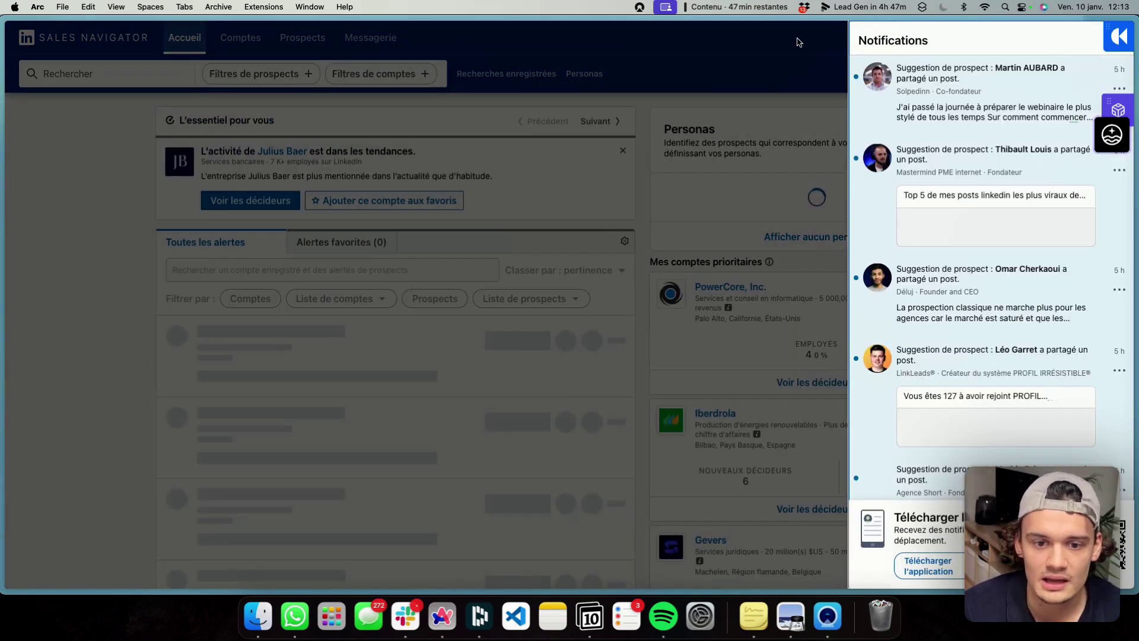
left_click(797, 40)
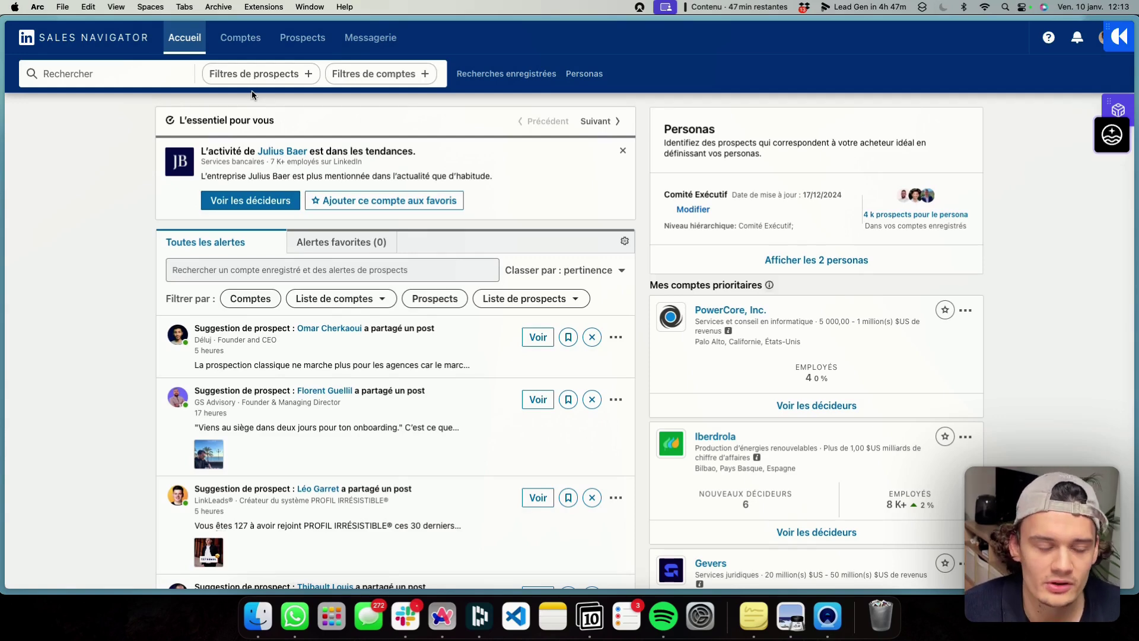
left_click(264, 75)
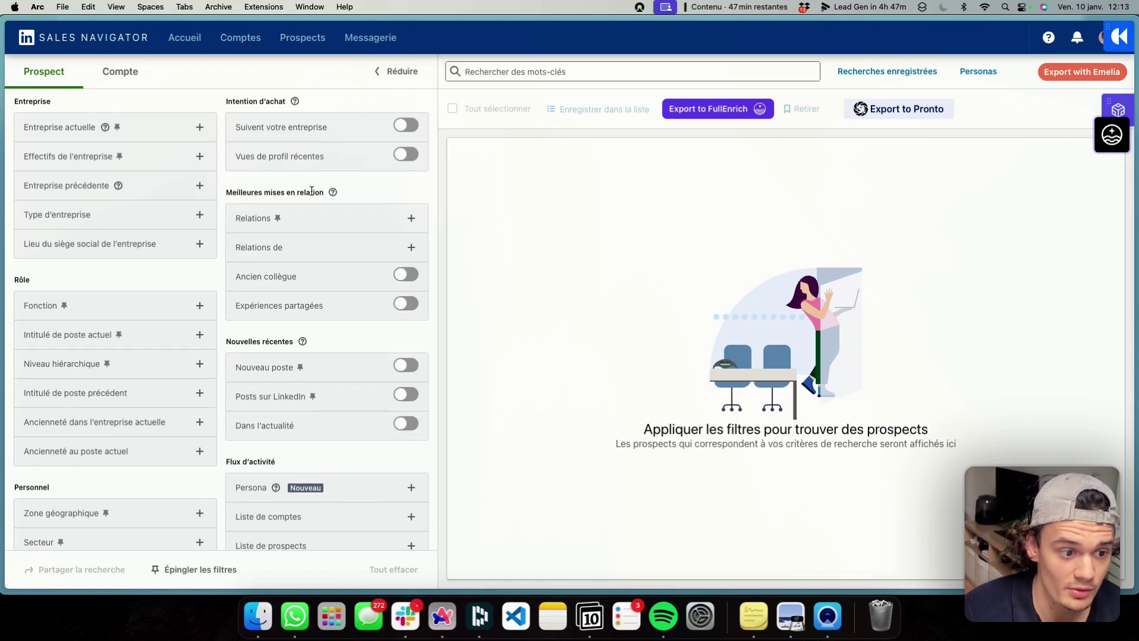
- Filter prospects to recent profile viewers (Vues de profil récentes) whose current job title is CEO
left_click(406, 155)
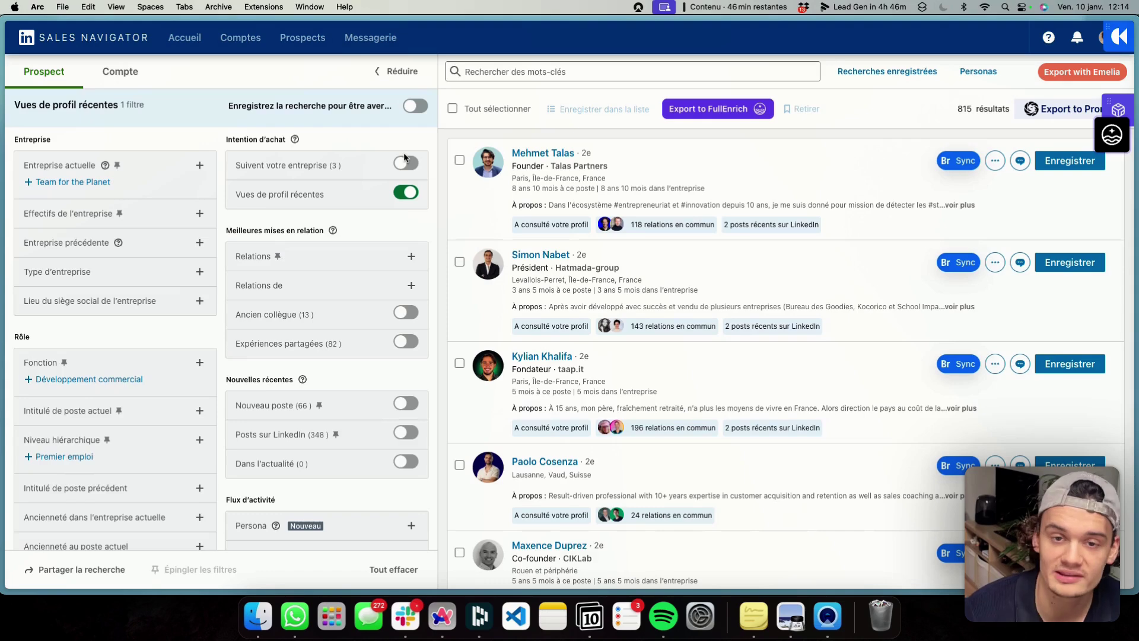
scroll(178, 284, "down", 4)
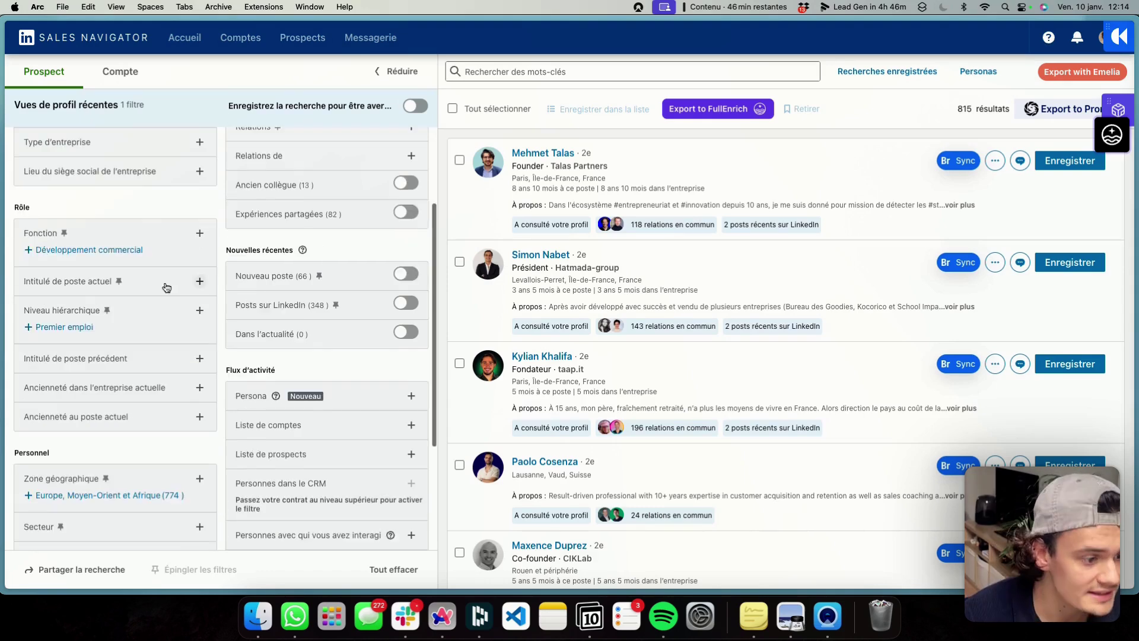
left_click(198, 283)
type("ceo")
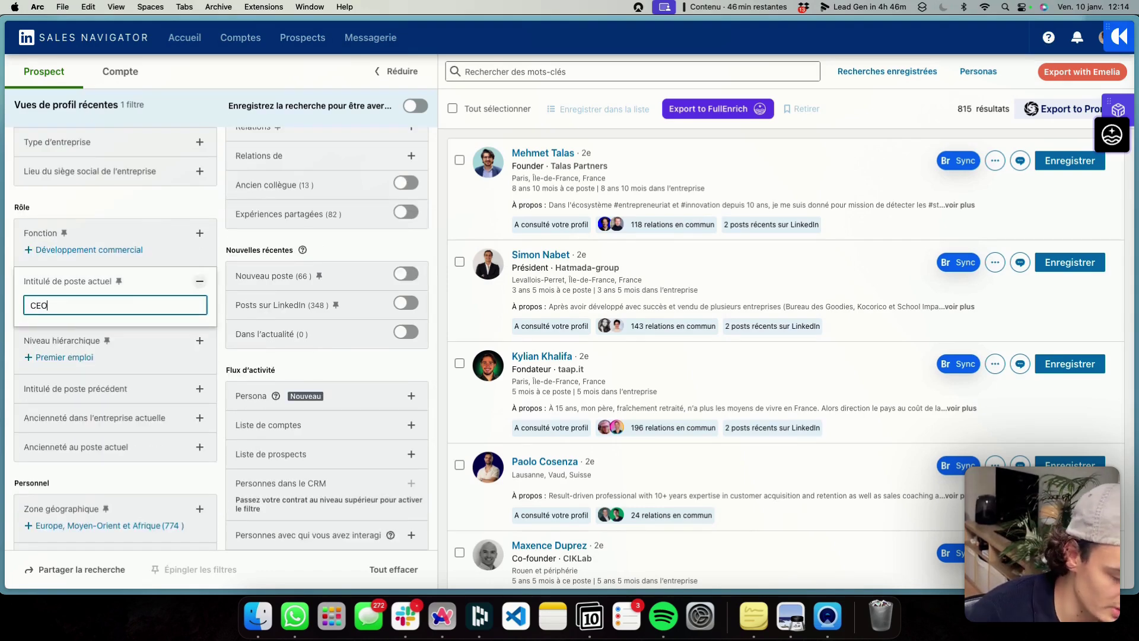
key("Return")
- Limit time in current position to "Moins d'un an" and the geographic area to France
scroll(70, 354, "down", 2)
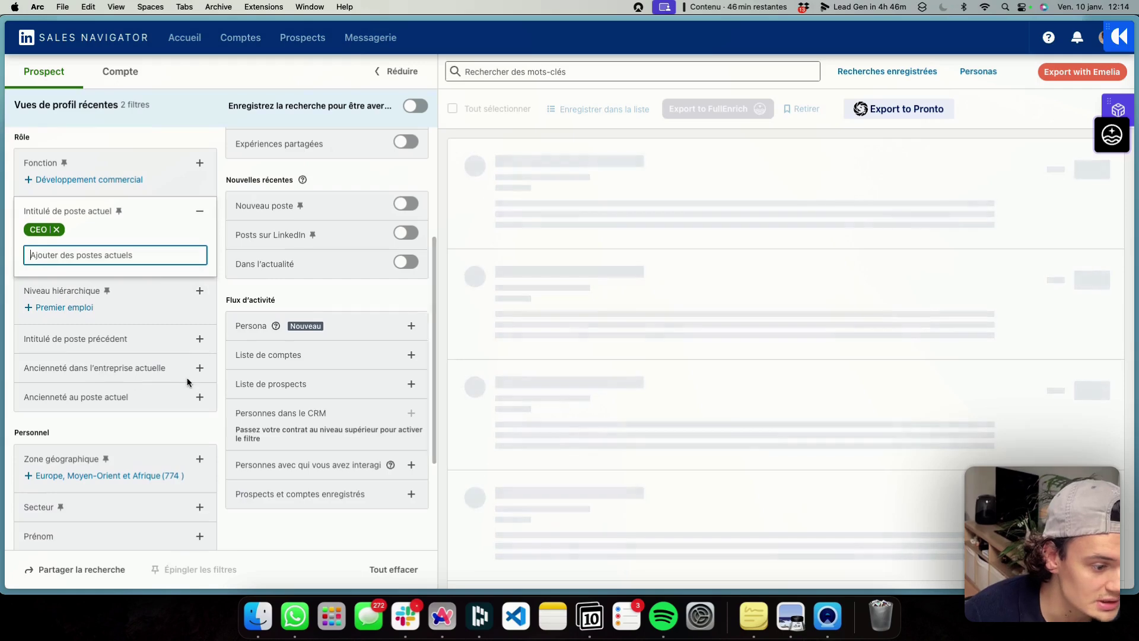
left_click(200, 397)
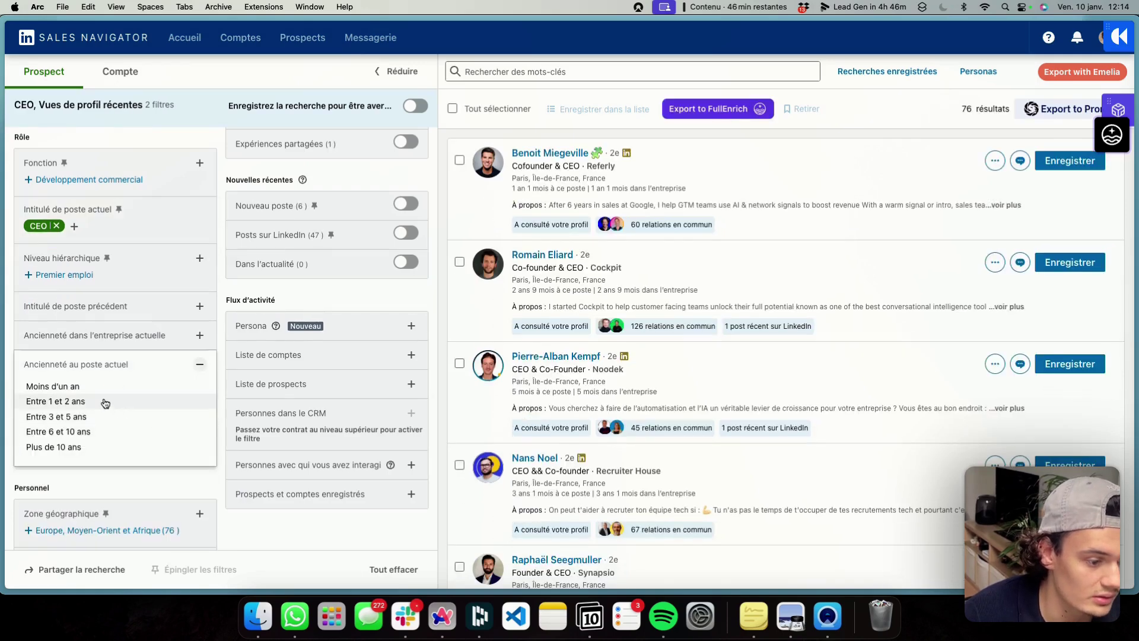
left_click(70, 386)
scroll(136, 406, "down", 4)
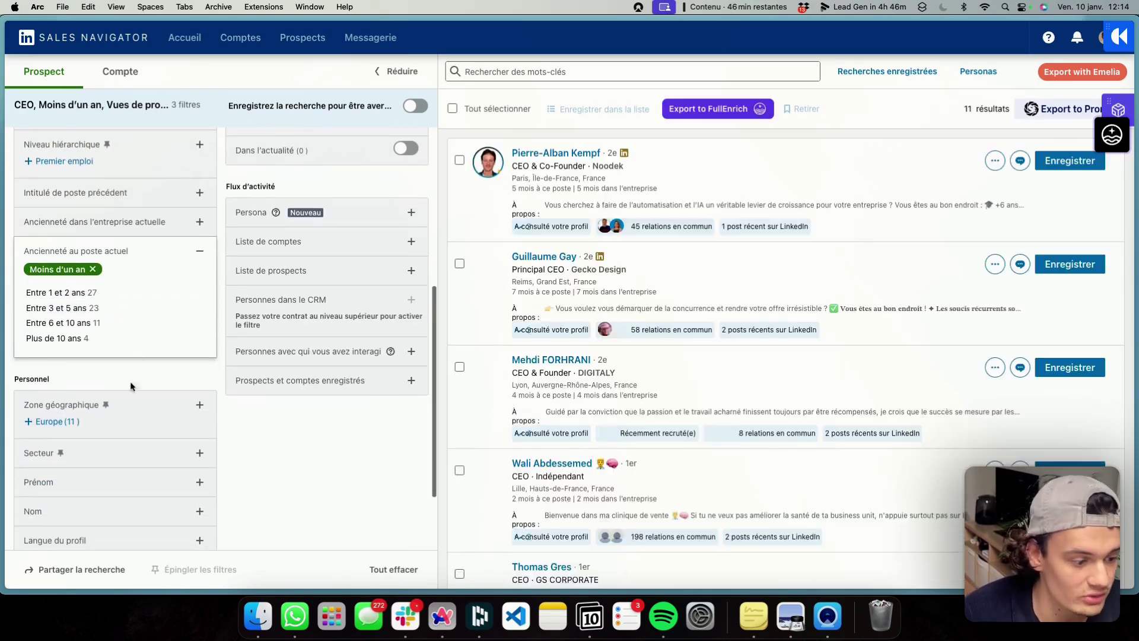
left_click(135, 406)
type("France")
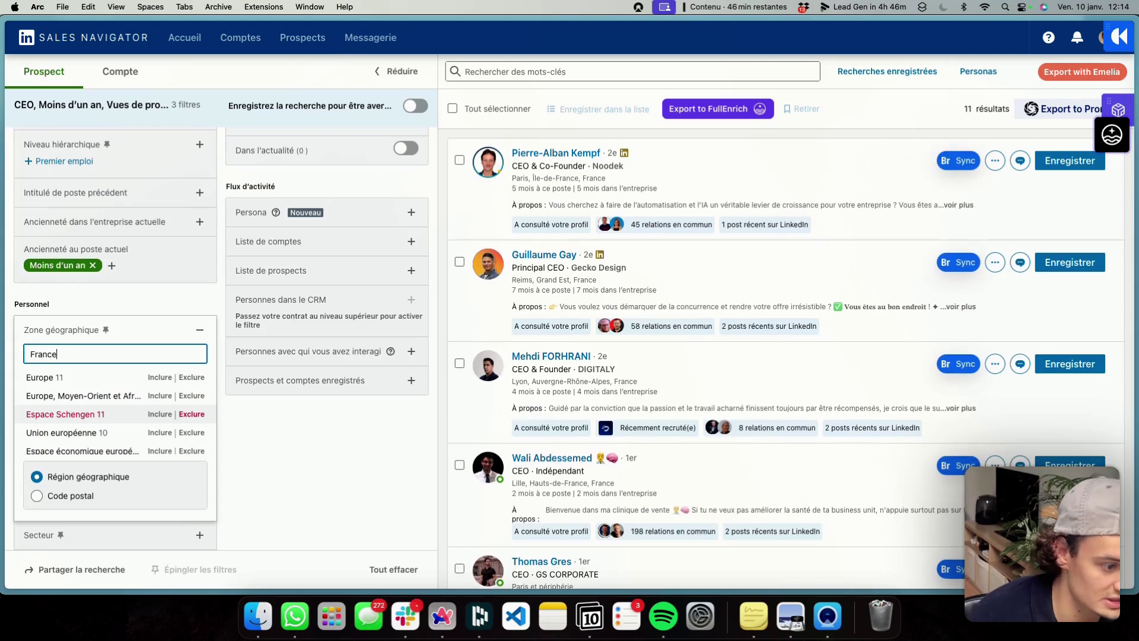
left_click(144, 374)
left_click(181, 305)
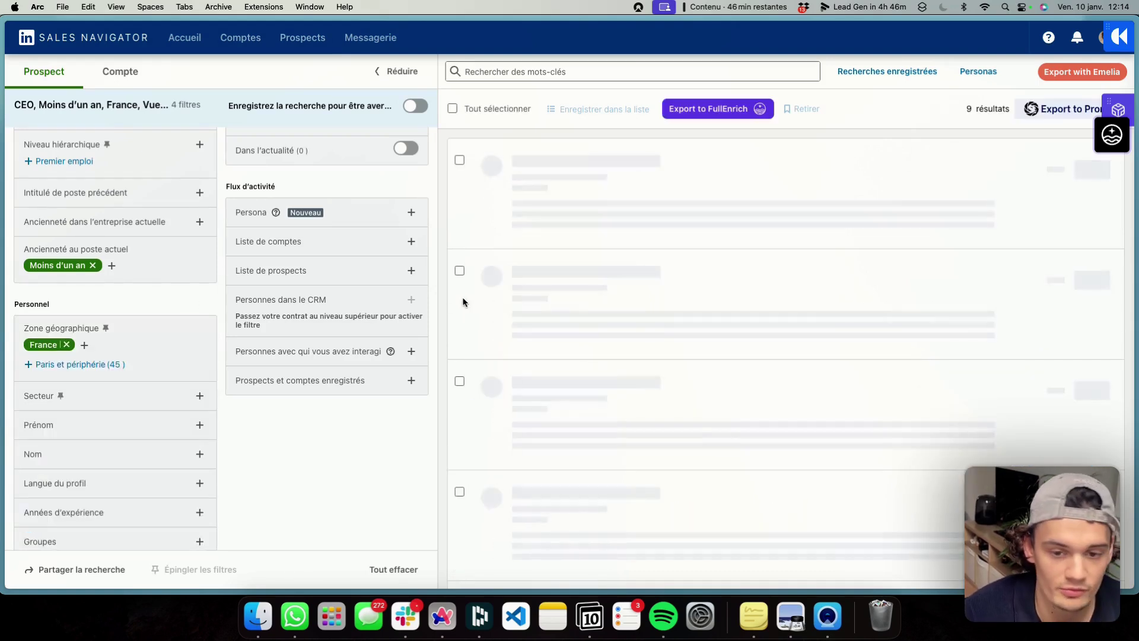
scroll(357, 262, "up", 6)
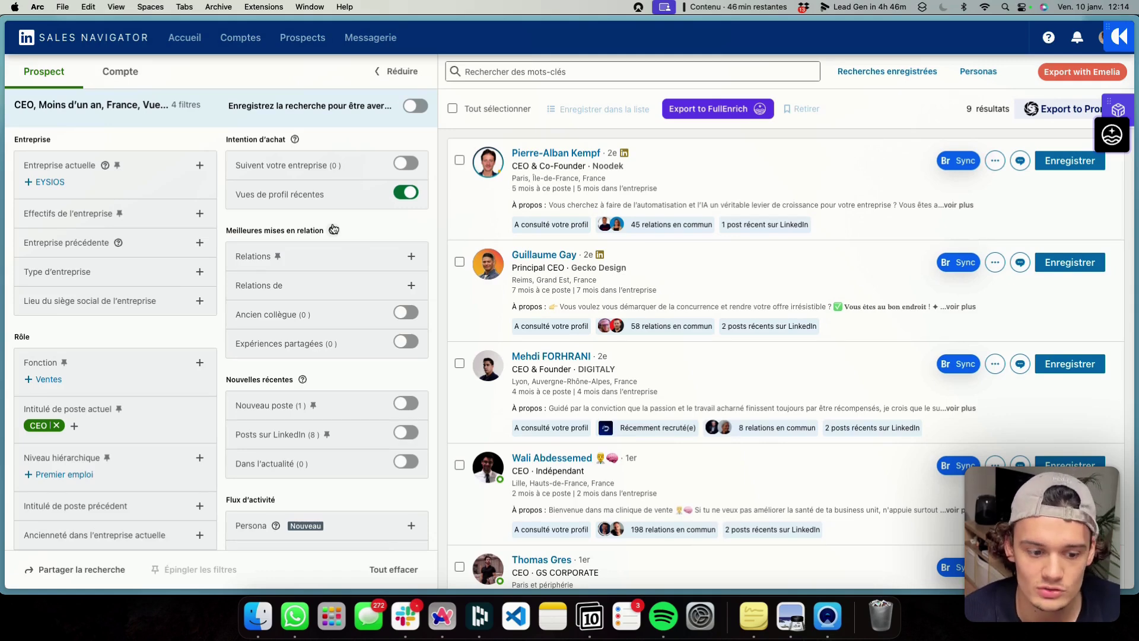
- Restrict the France prospect search to the relations of a chosen contact by entering the contact's name under Relations de
scroll(806, 188, "down", 3)
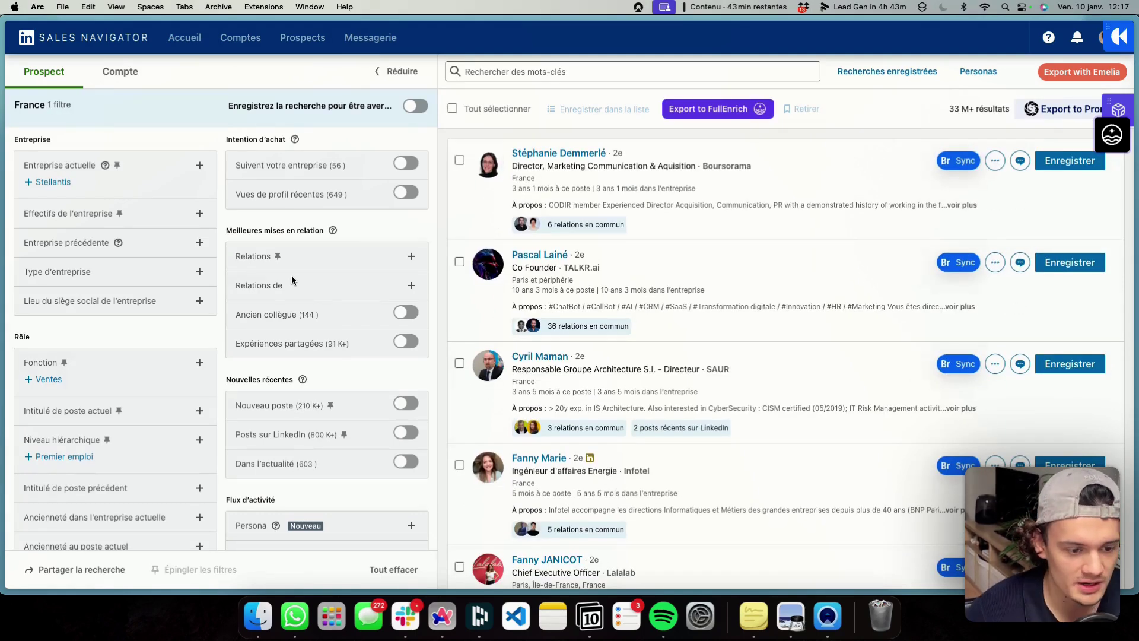
left_click(424, 283)
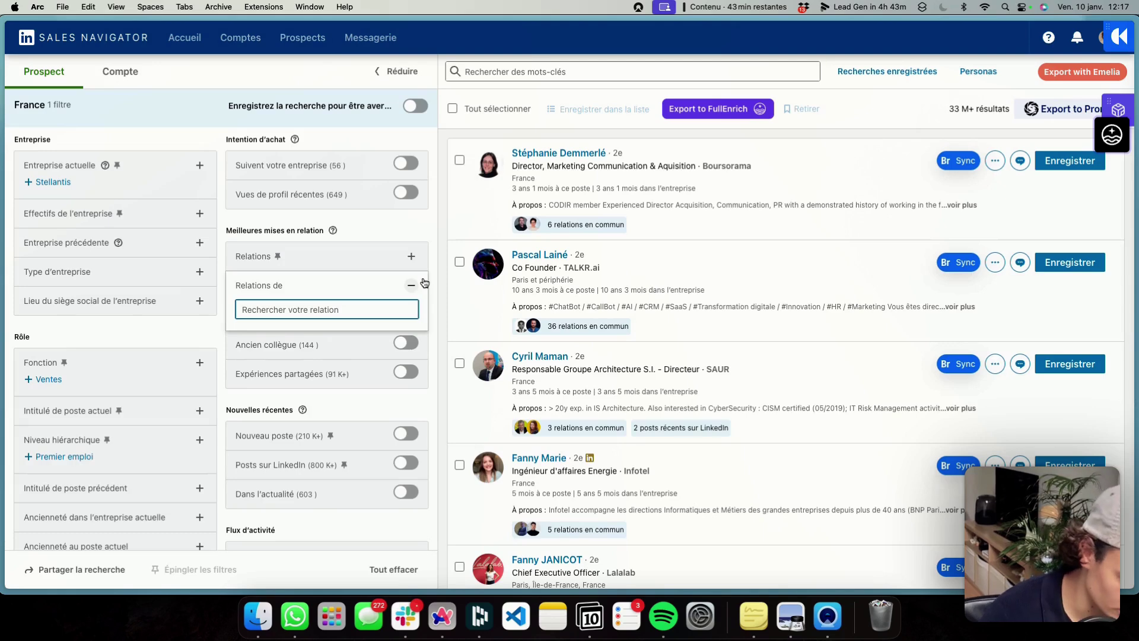
type("hugo be")
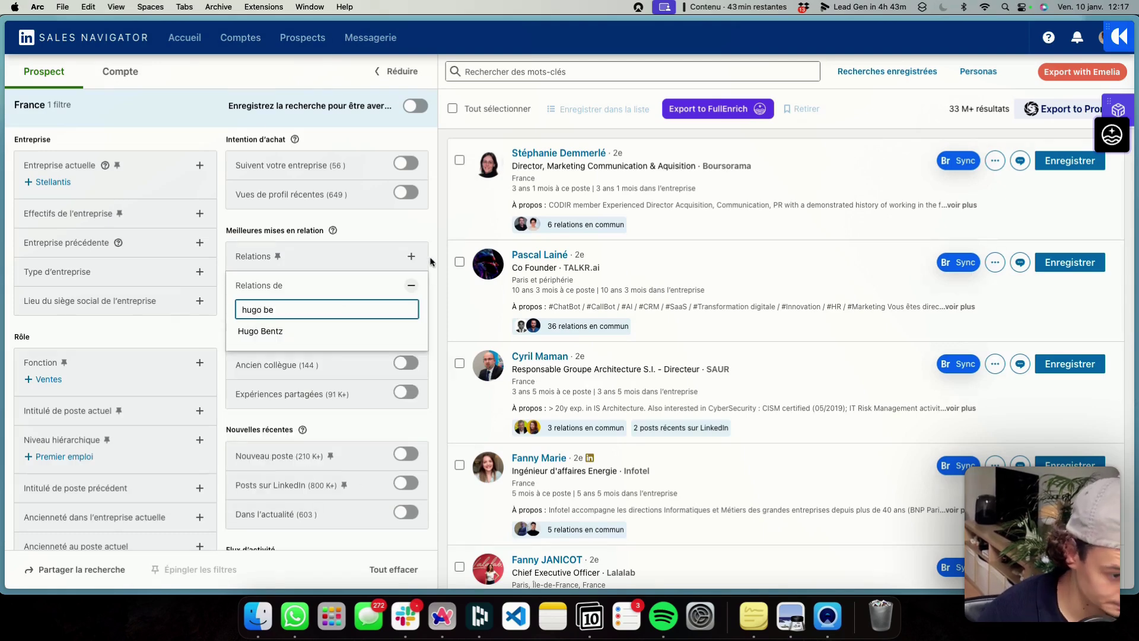
left_click(300, 331)
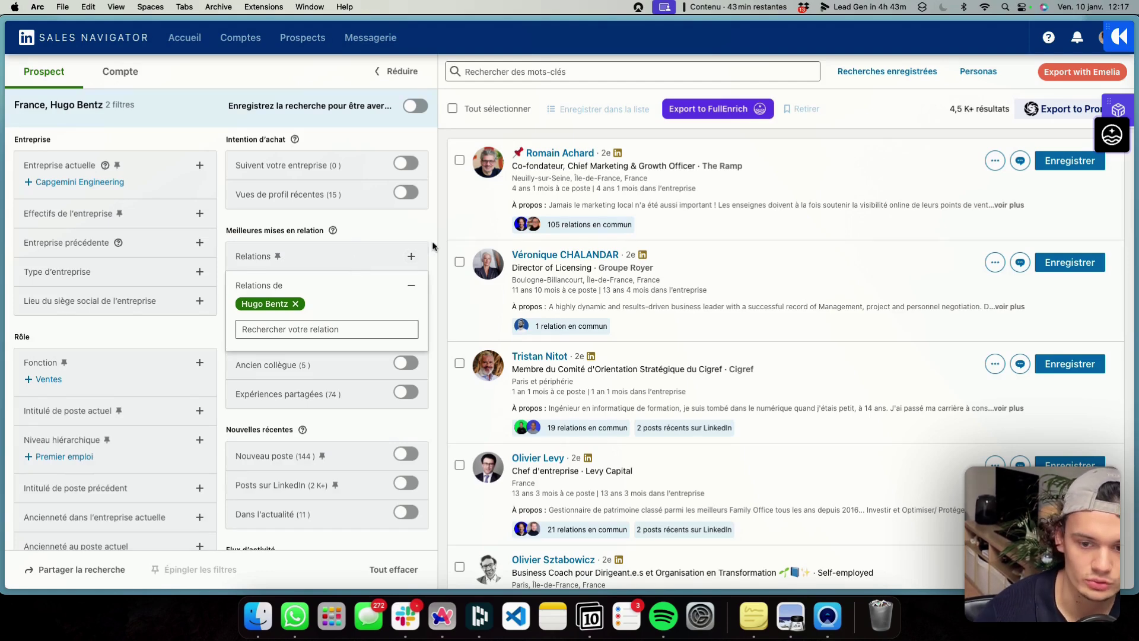
scroll(583, 326, "down", 3)
scroll(285, 389, "down", 8)
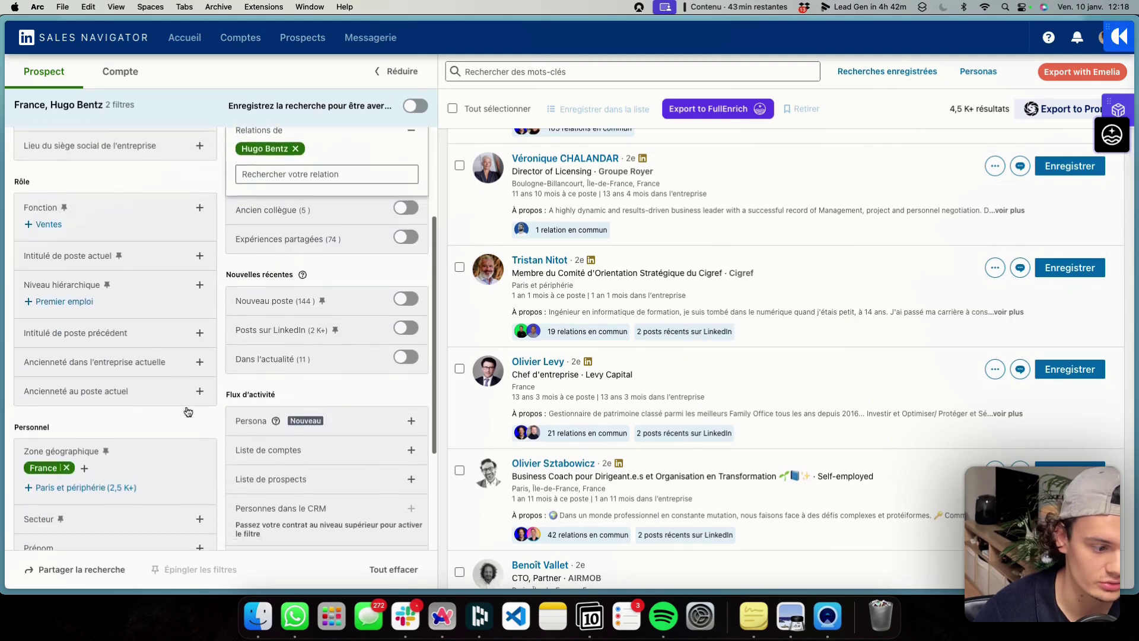
scroll(302, 343, "up", 5)
scroll(302, 343, "up", 3)
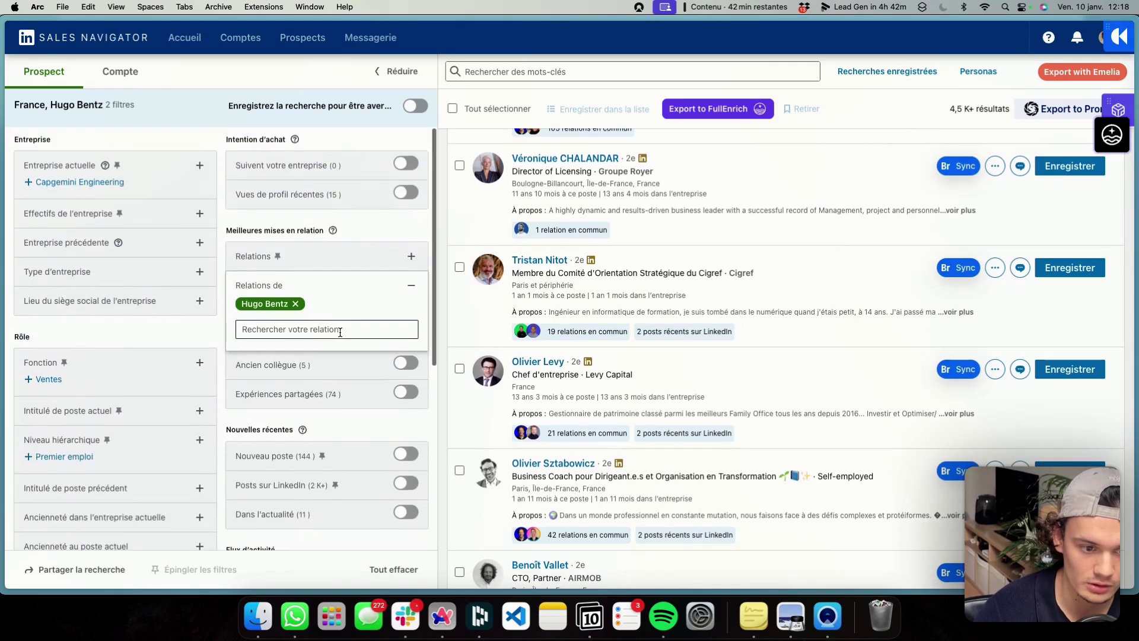
left_click(126, 346)
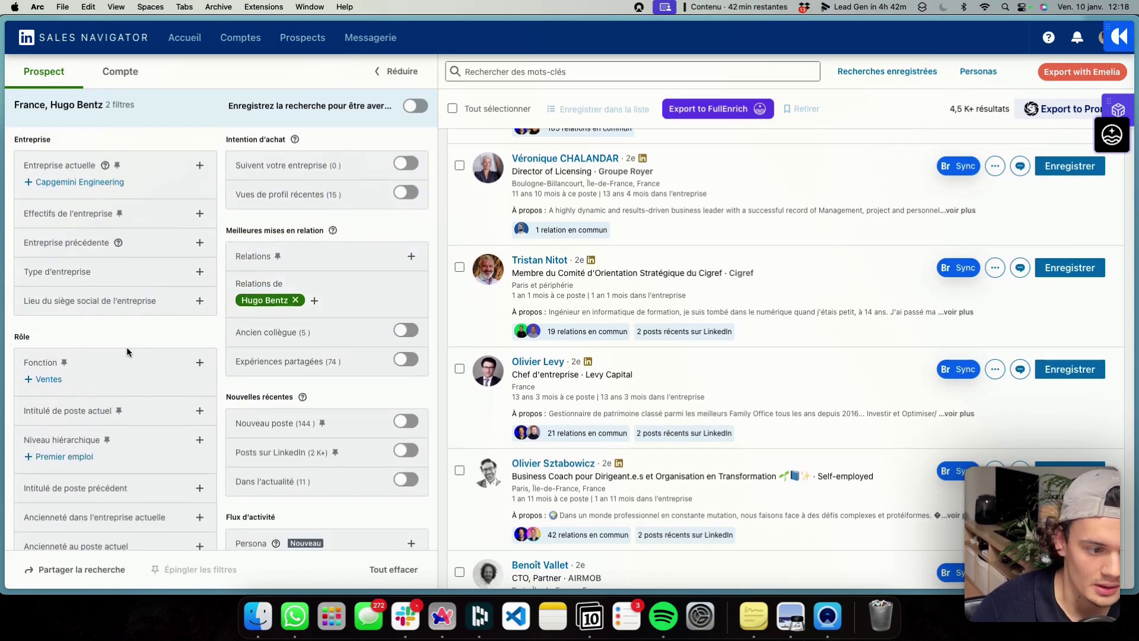
- Add CEO as the current job title and limit the prospects to first-degree connections (Relations de 1er niveau)
left_click(199, 410)
type("CEO")
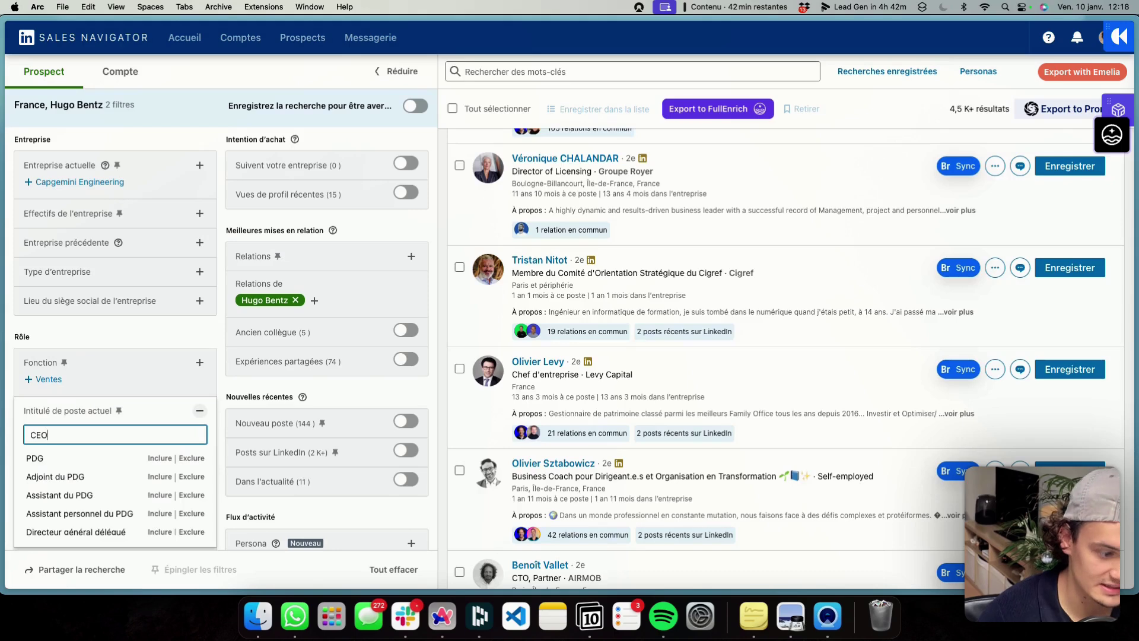
key("Return")
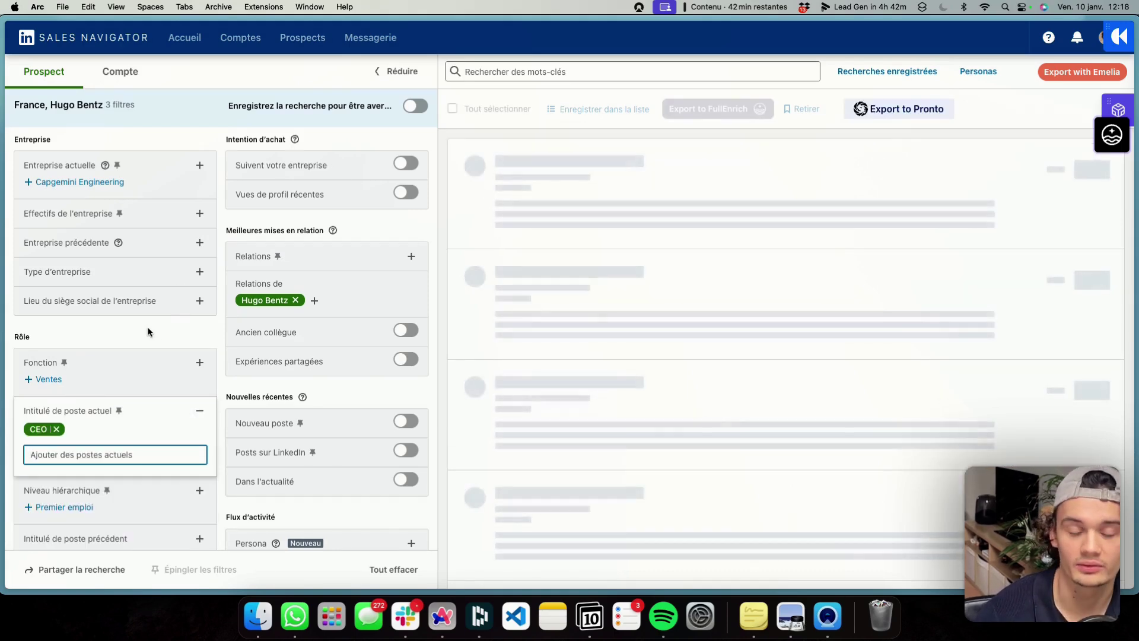
left_click(140, 322)
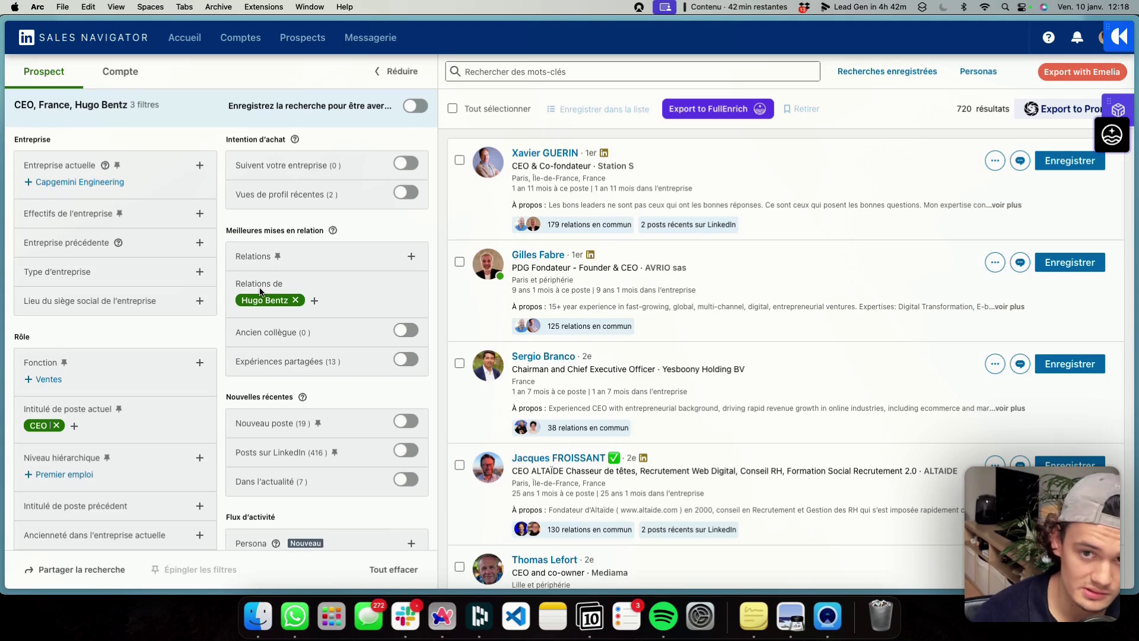
left_click(411, 257)
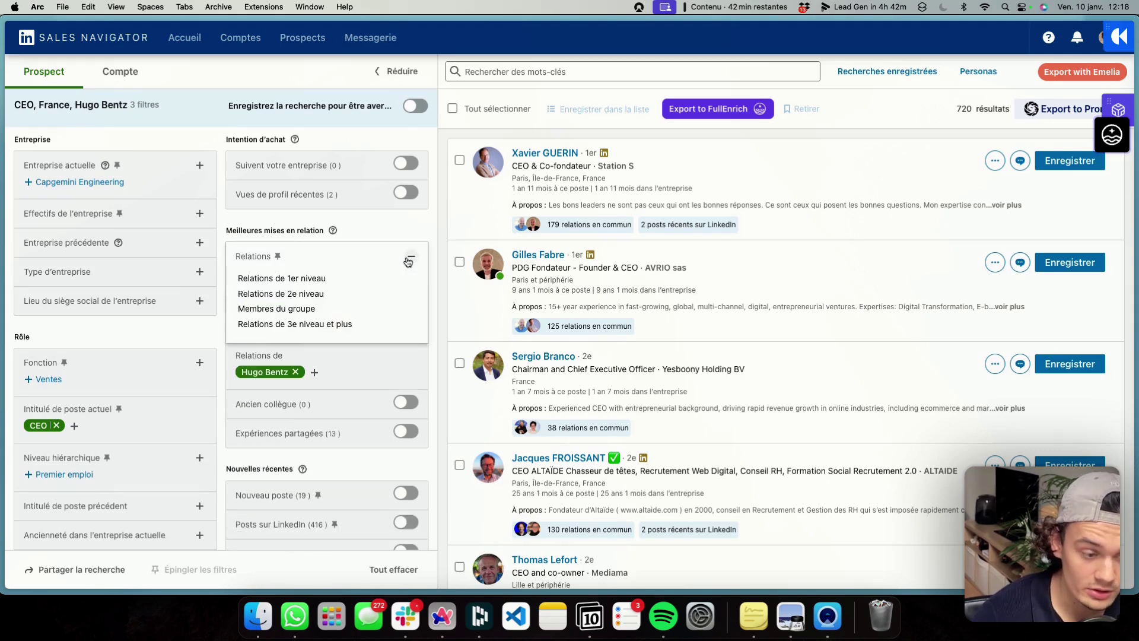
left_click(319, 283)
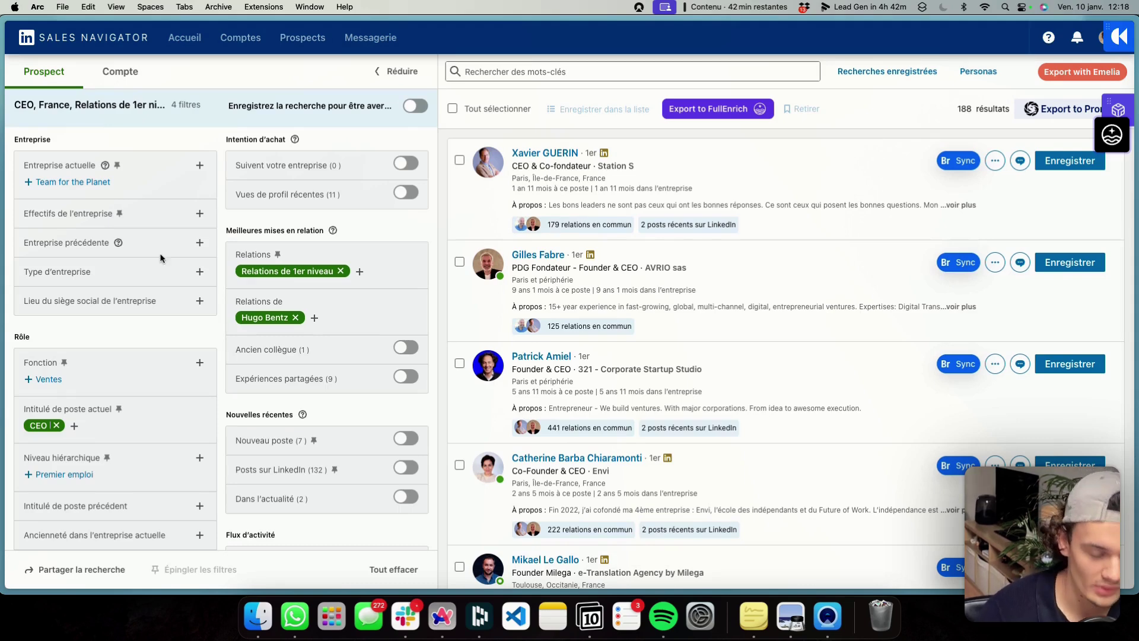
- Add the sector "Services de publicité" to the prospect search
scroll(192, 366, "down", 4)
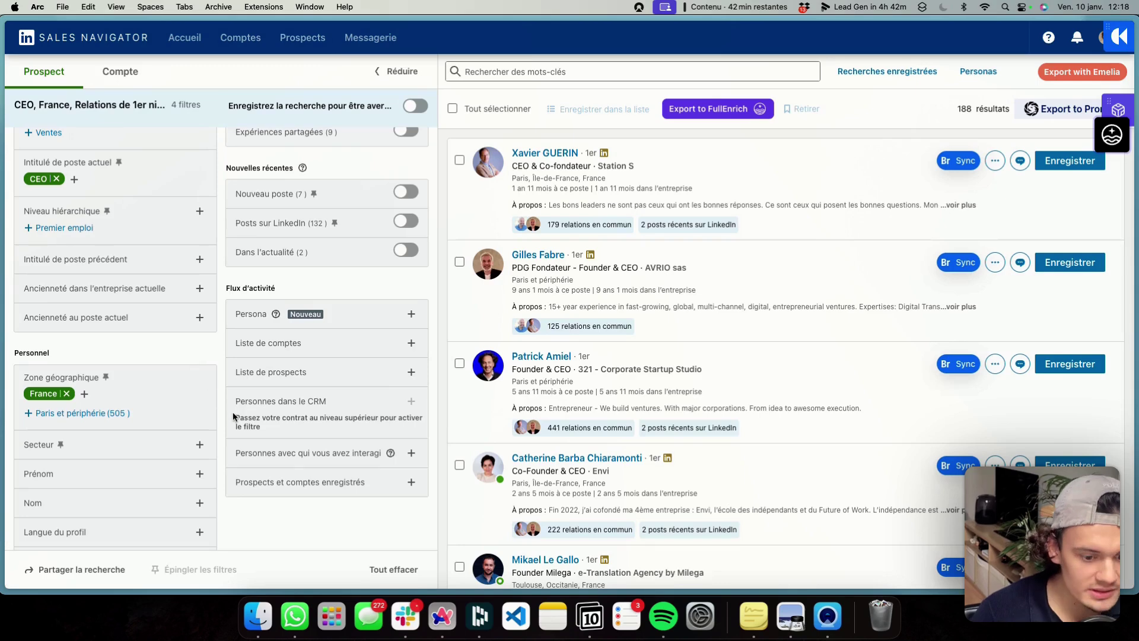
left_click(201, 446)
type("publ")
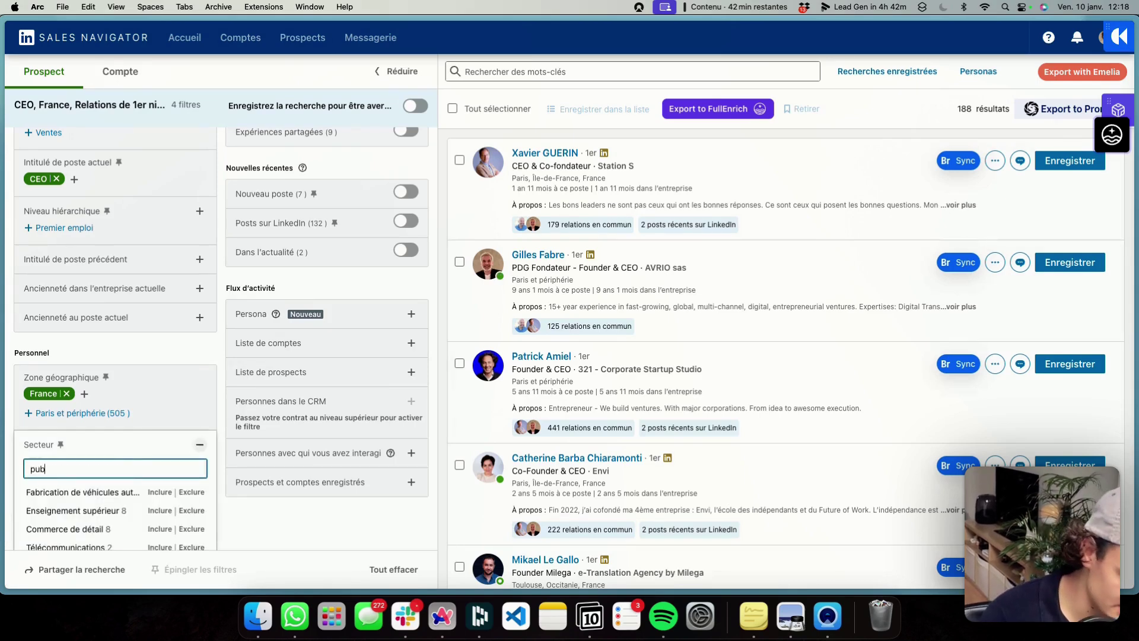
left_click(78, 487)
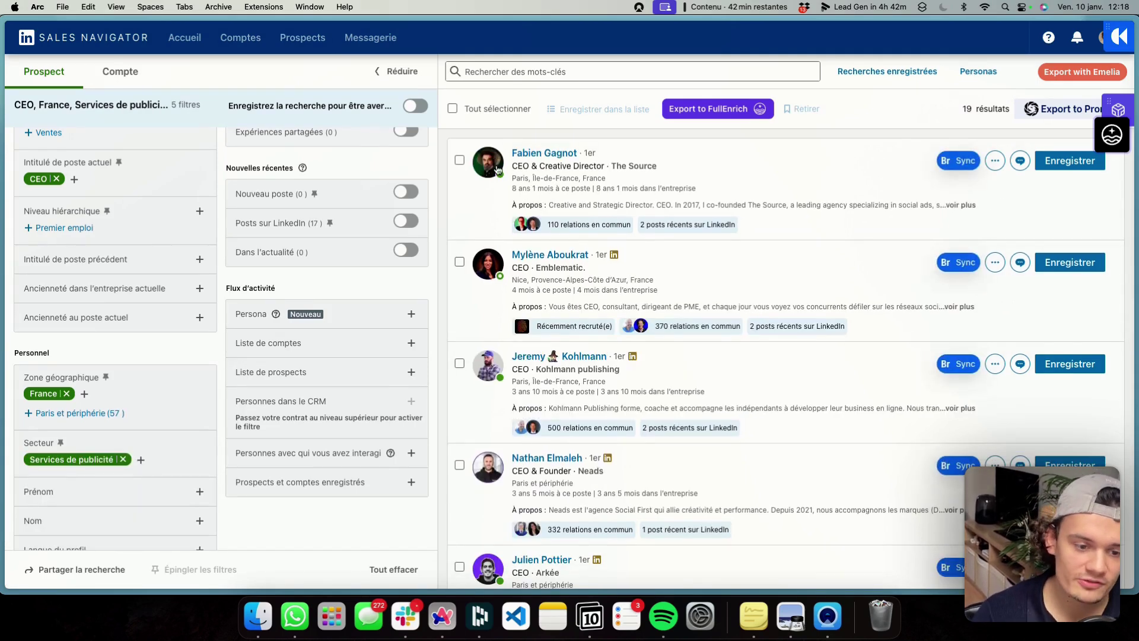
left_click_drag(460, 144, 635, 637)
scroll(548, 134, "up", 3)
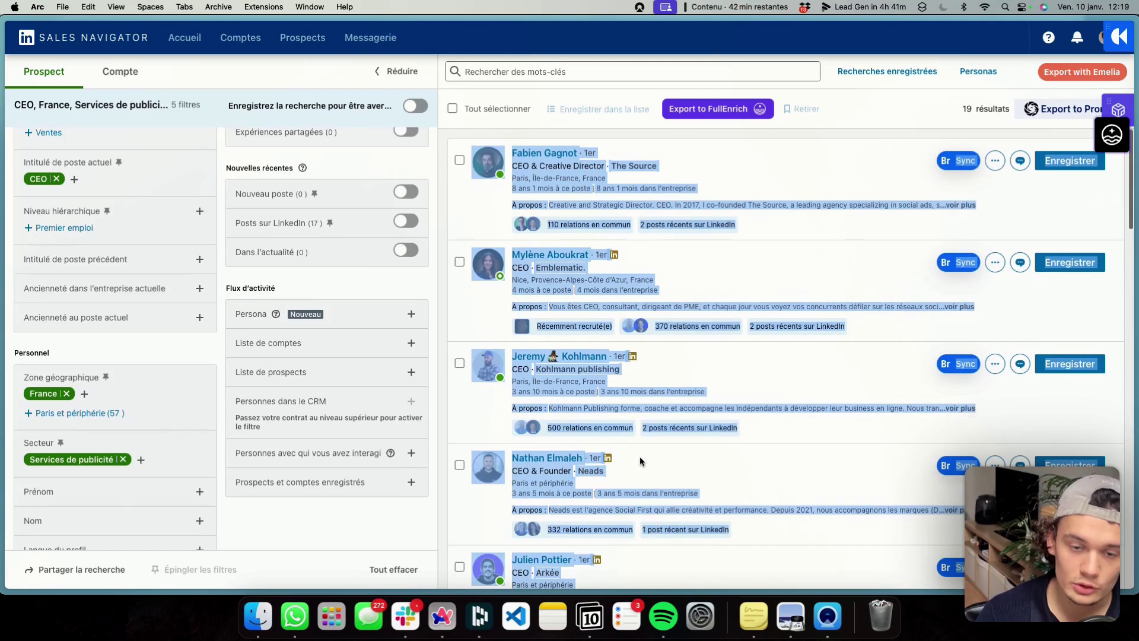
left_click(530, 134)
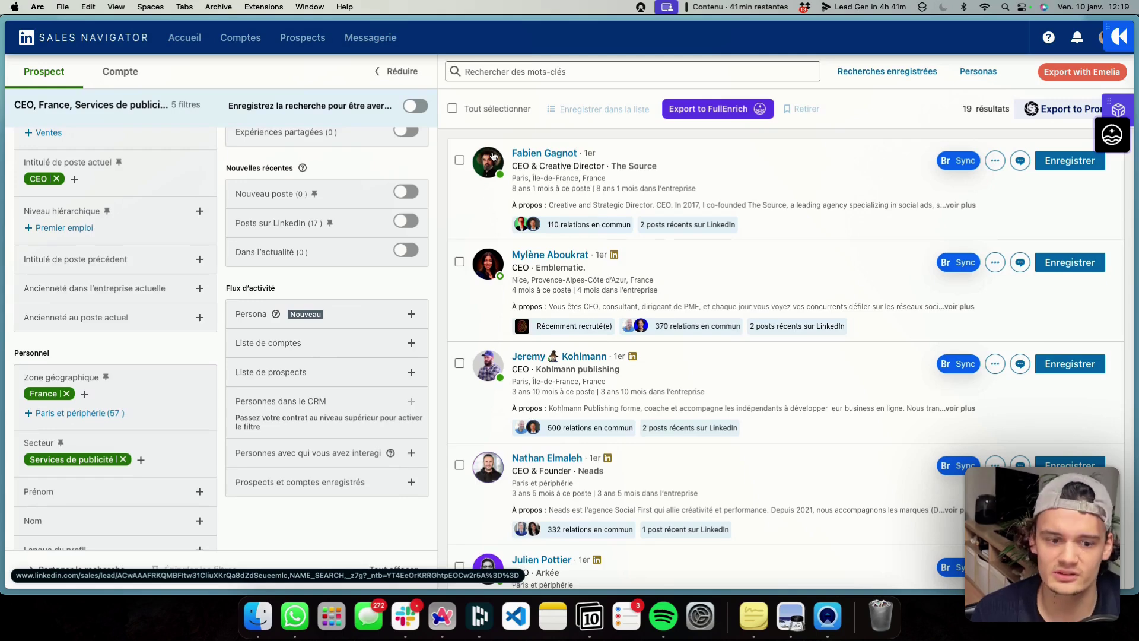
scroll(346, 227, "up", 5)
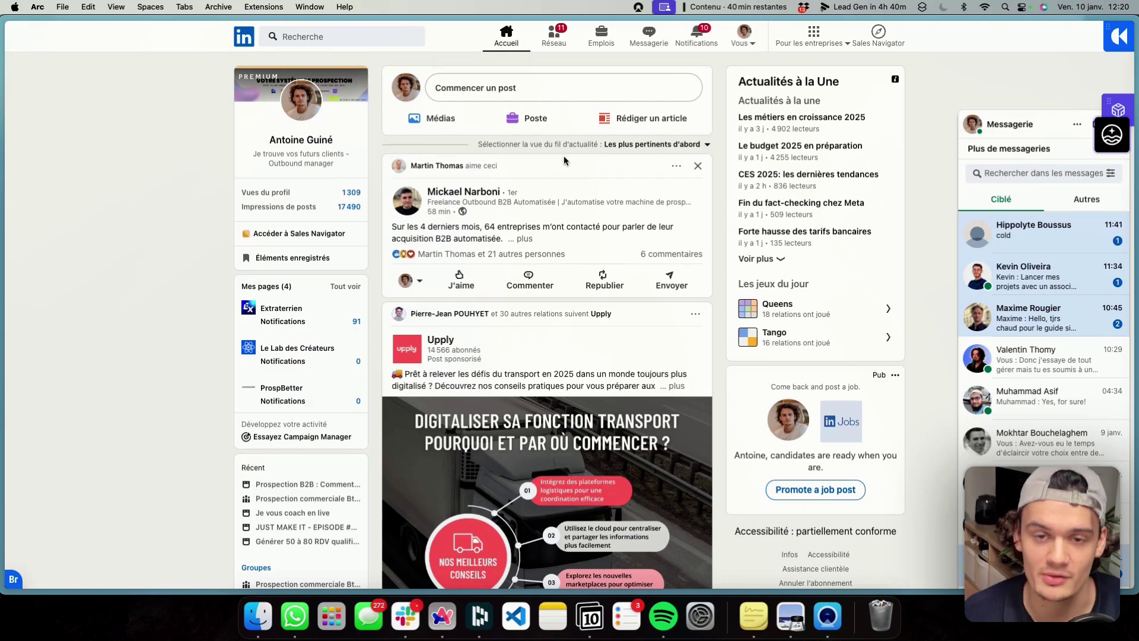
- Search LinkedIn for scalezia.co and open the Scalezia.co company page
left_click(316, 40)
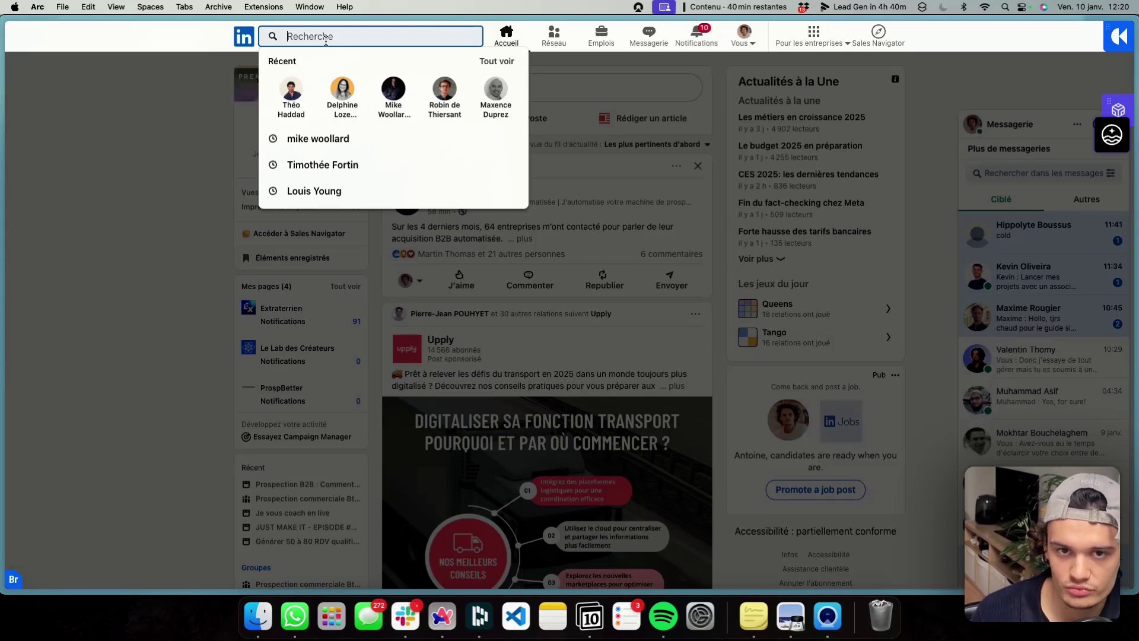
type("scalz")
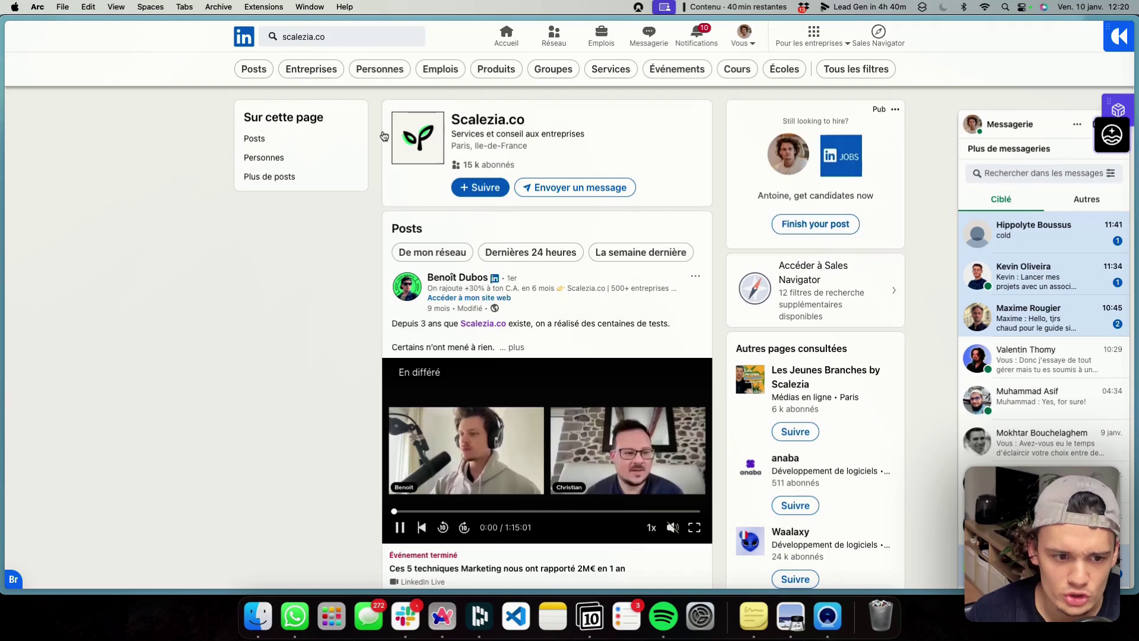
left_click(492, 127)
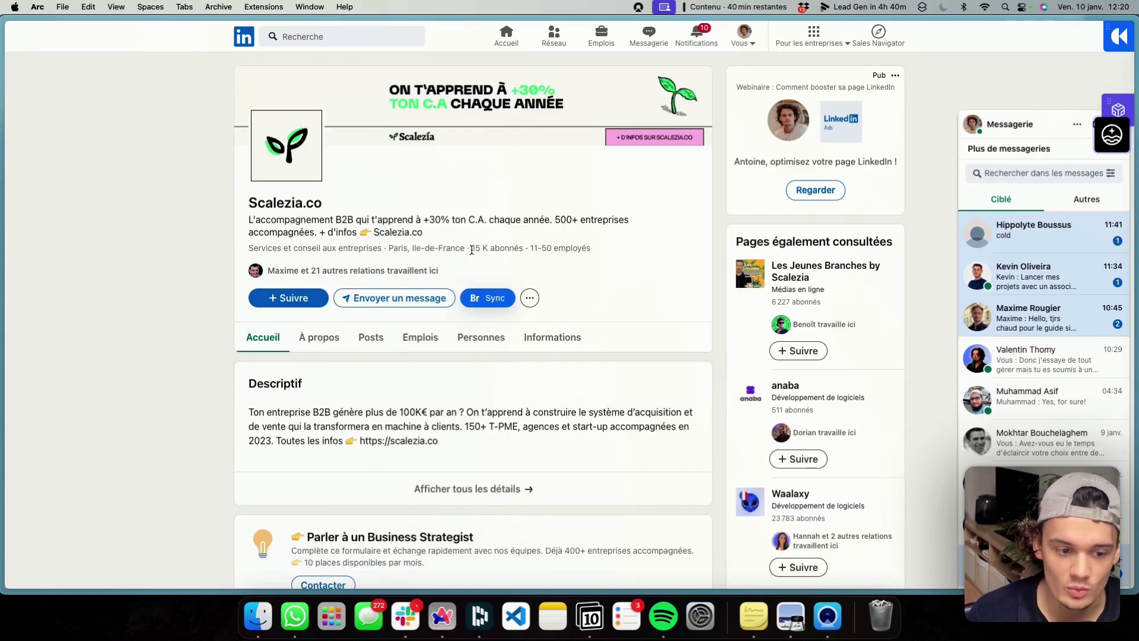
- Check the follower count on the Scalezia.co company page
left_click_drag(472, 248, 519, 248)
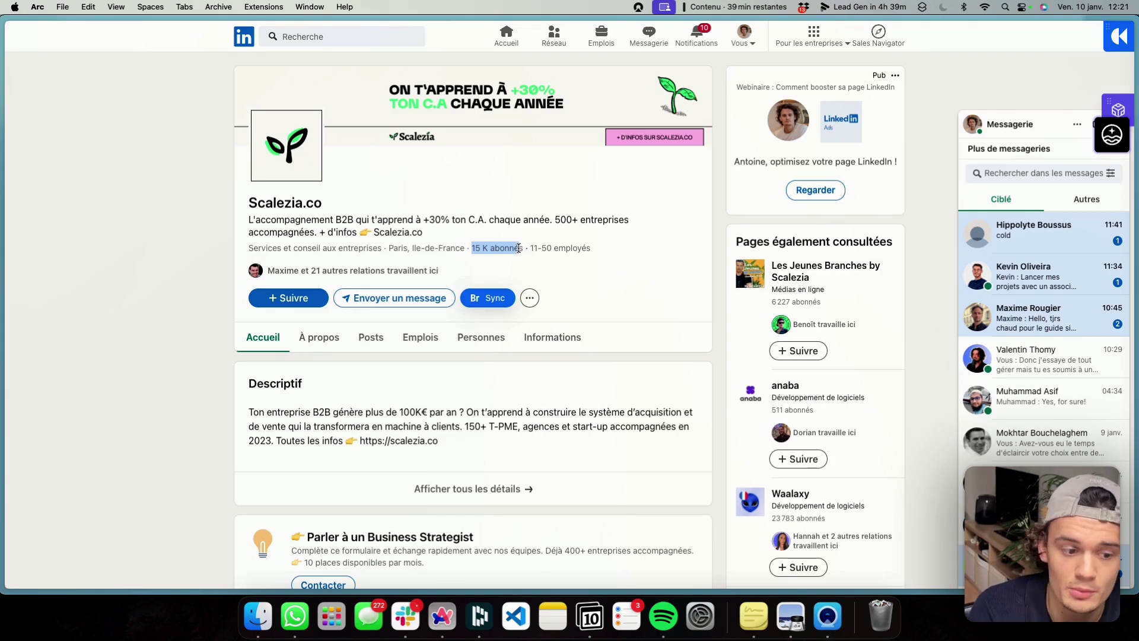
left_click_drag(470, 248, 526, 252)
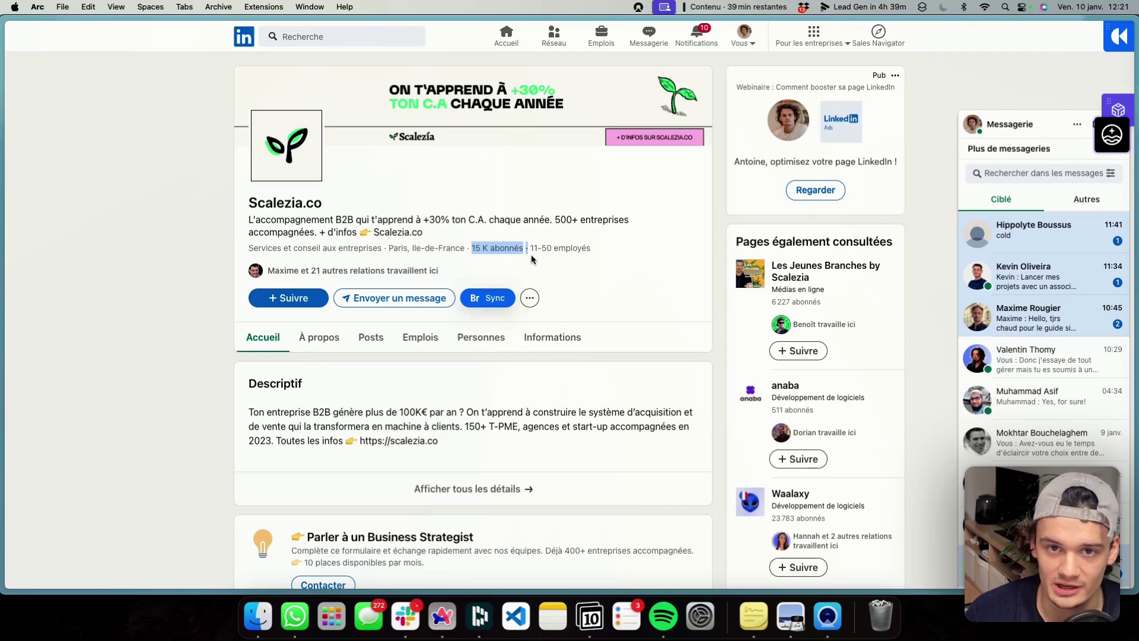
left_click(556, 262)
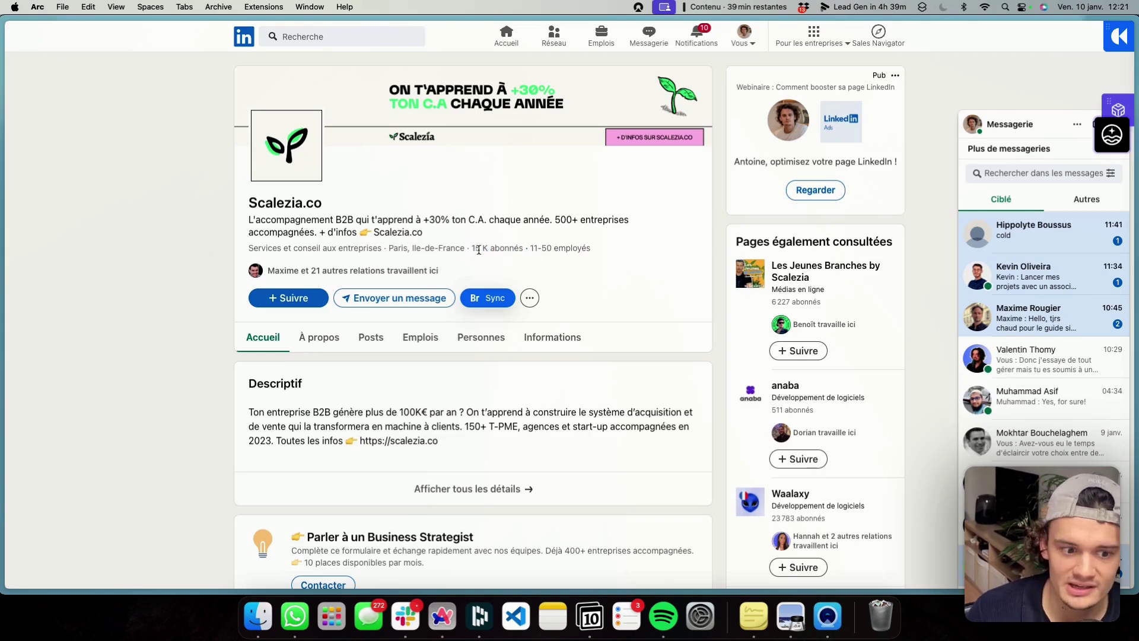
left_click_drag(472, 248, 520, 248)
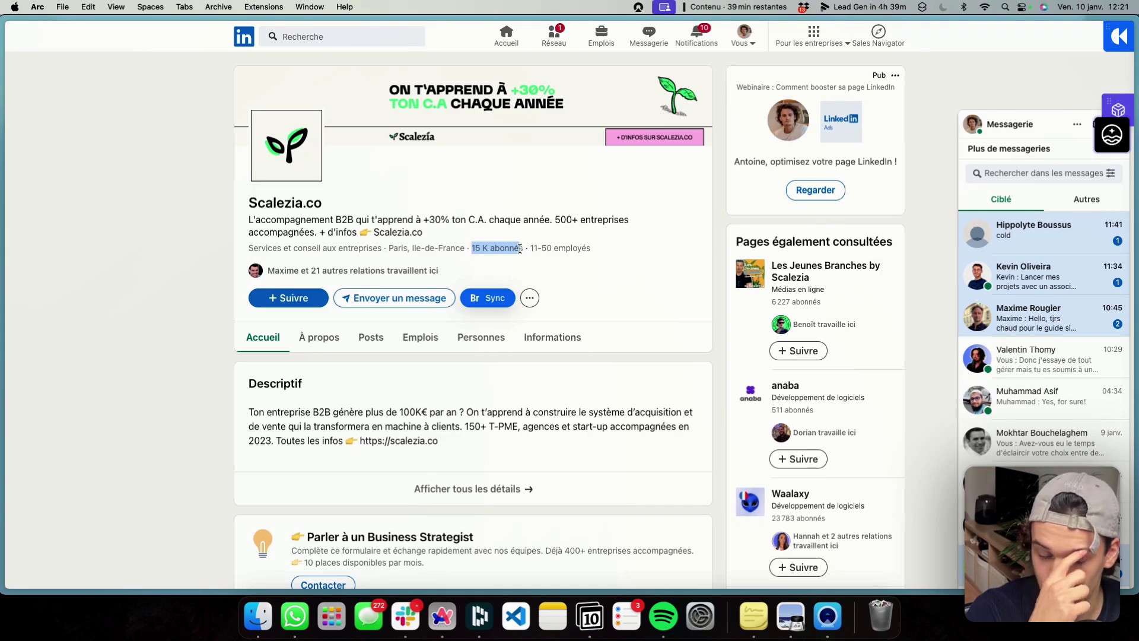
left_click(636, 258)
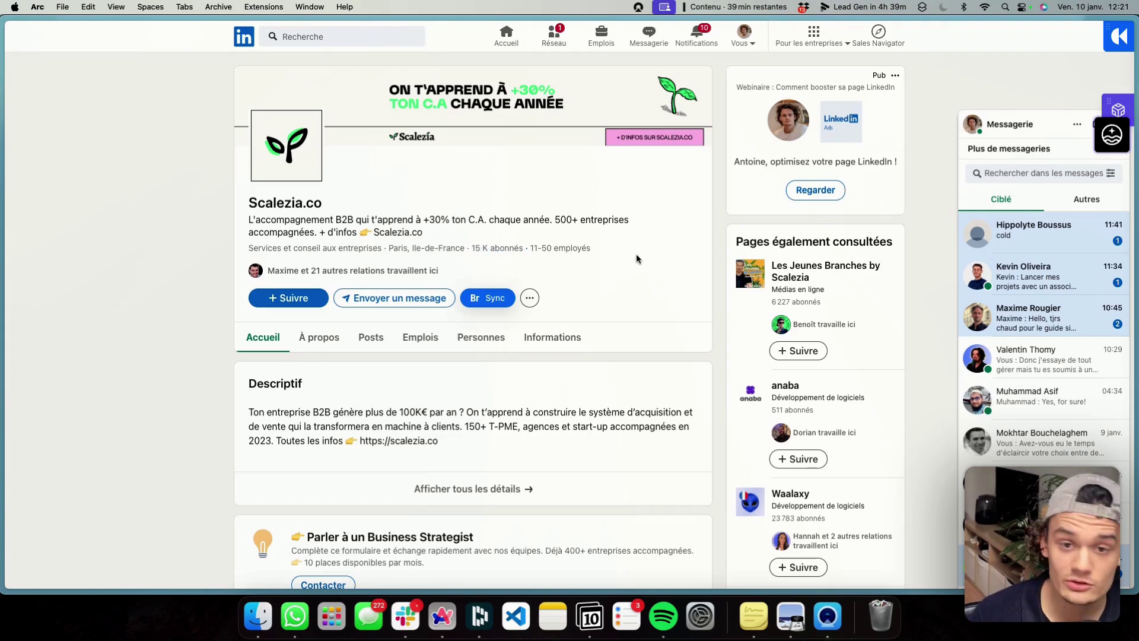
- Open scrapefollowers.com in a new tab and bring up its pricing plans
key("super+t")
type("scrapefollowers.com")
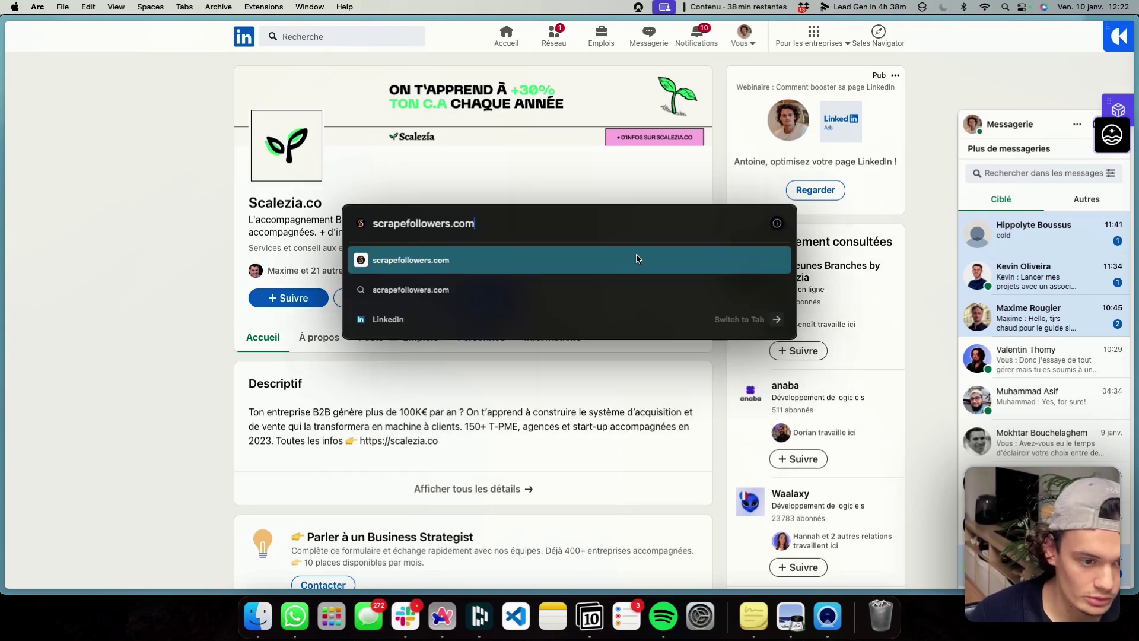
key("Return")
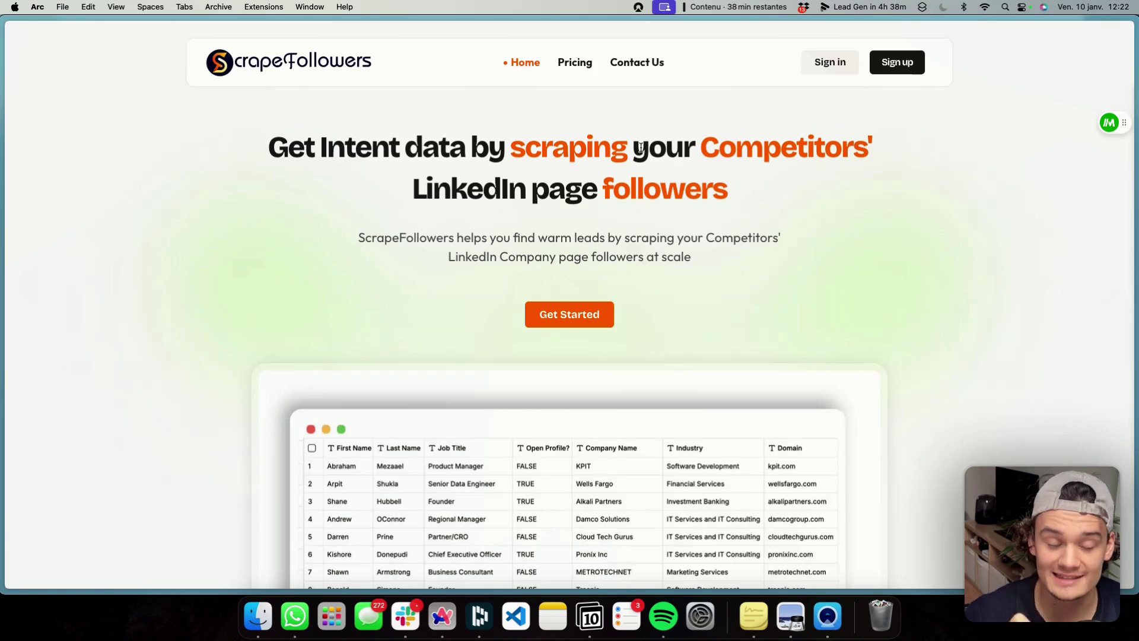
scroll(641, 147, "down", 10)
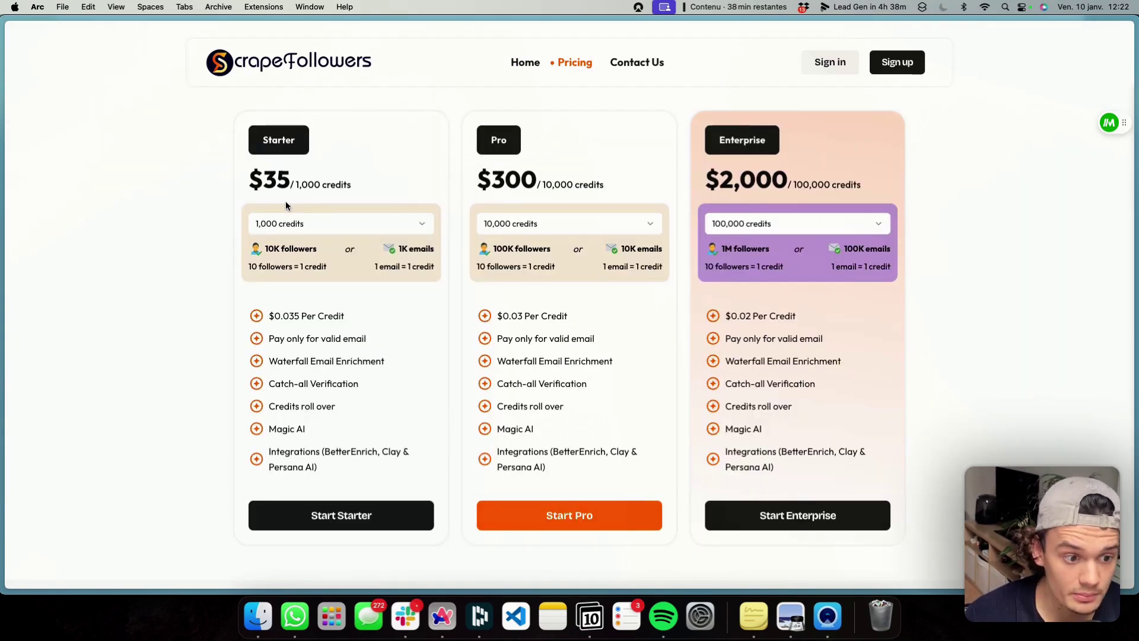
- Examine the Starter plan's price, credits and follower allowance, and compare them with the Scalezia.co page's follower count
left_click_drag(224, 158, 321, 183)
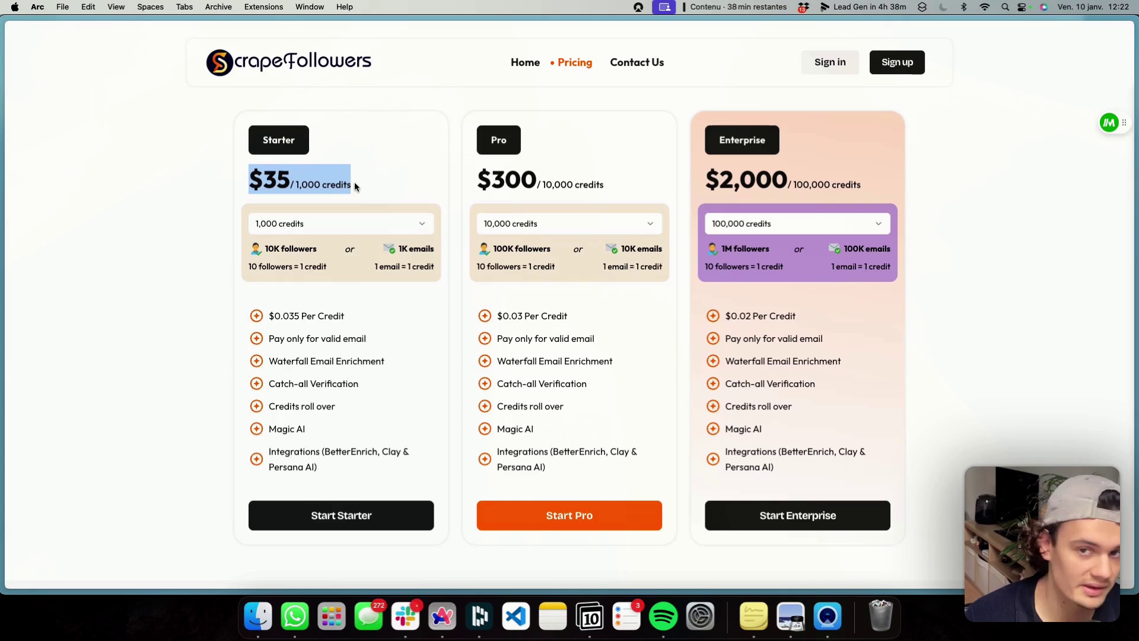
left_click_drag(265, 249, 250, 267)
left_click(339, 265)
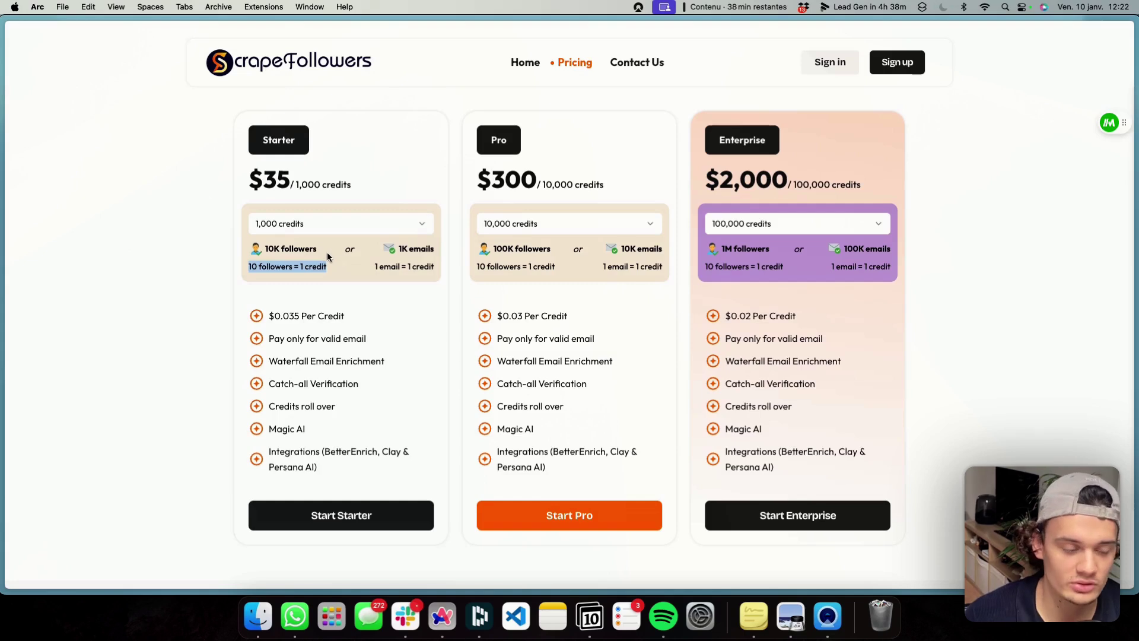
left_click_drag(257, 247, 305, 247)
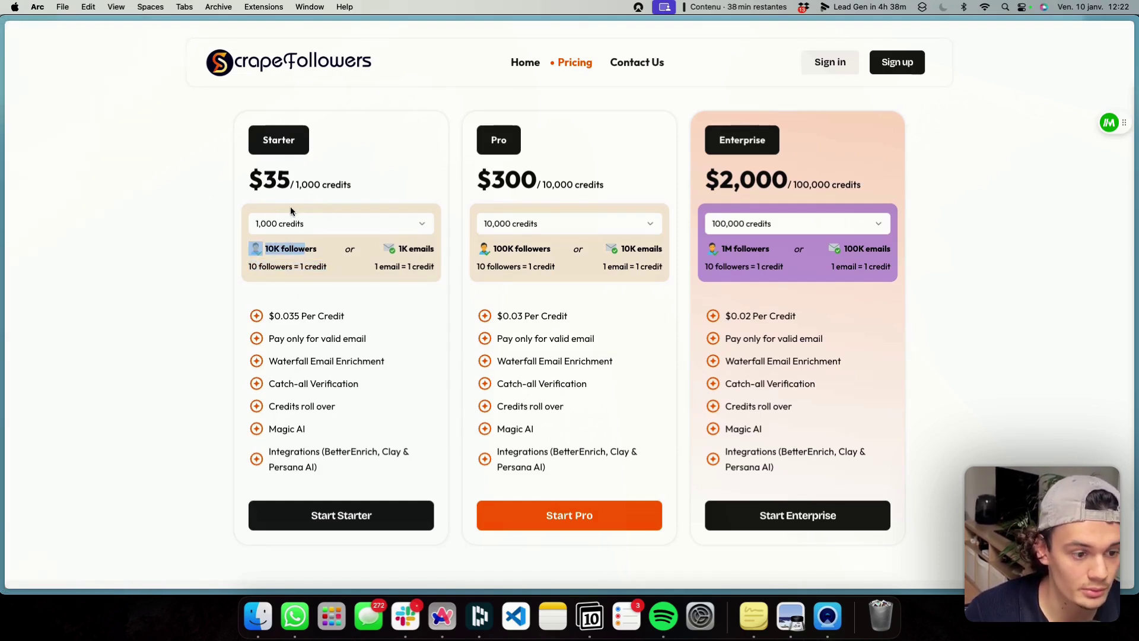
left_click(291, 223)
left_click(297, 229)
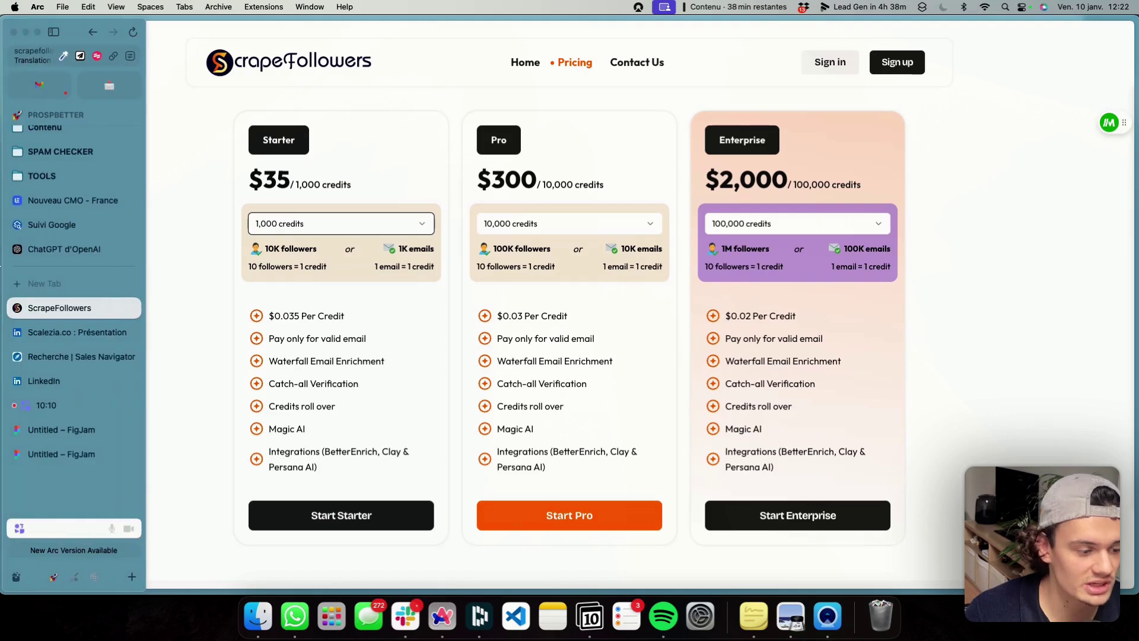
left_click(125, 332)
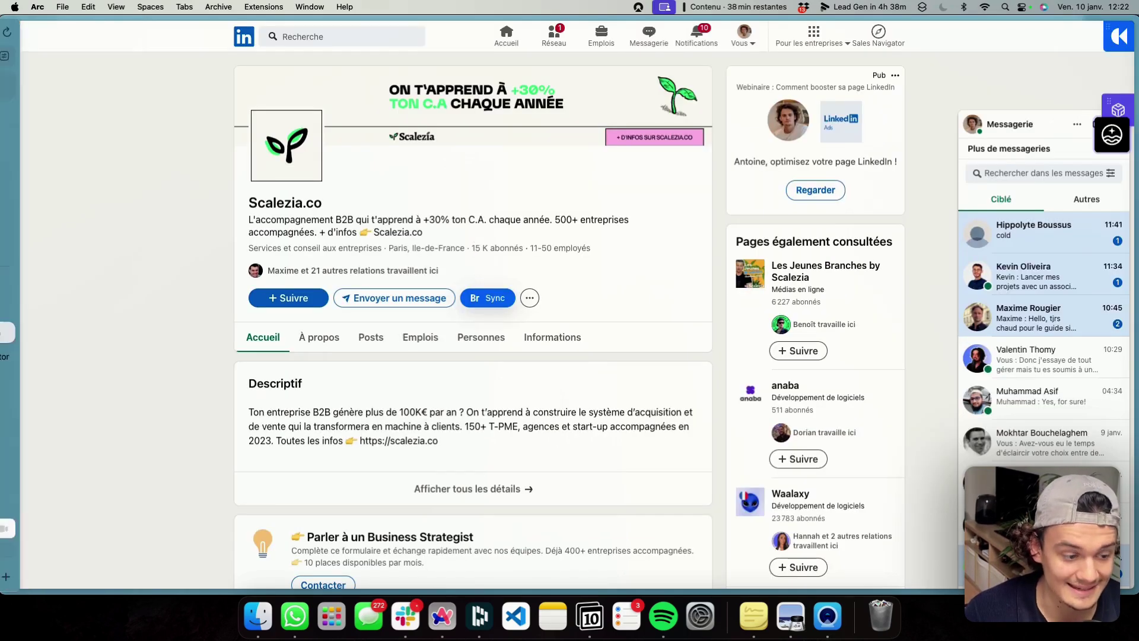
left_click(59, 315)
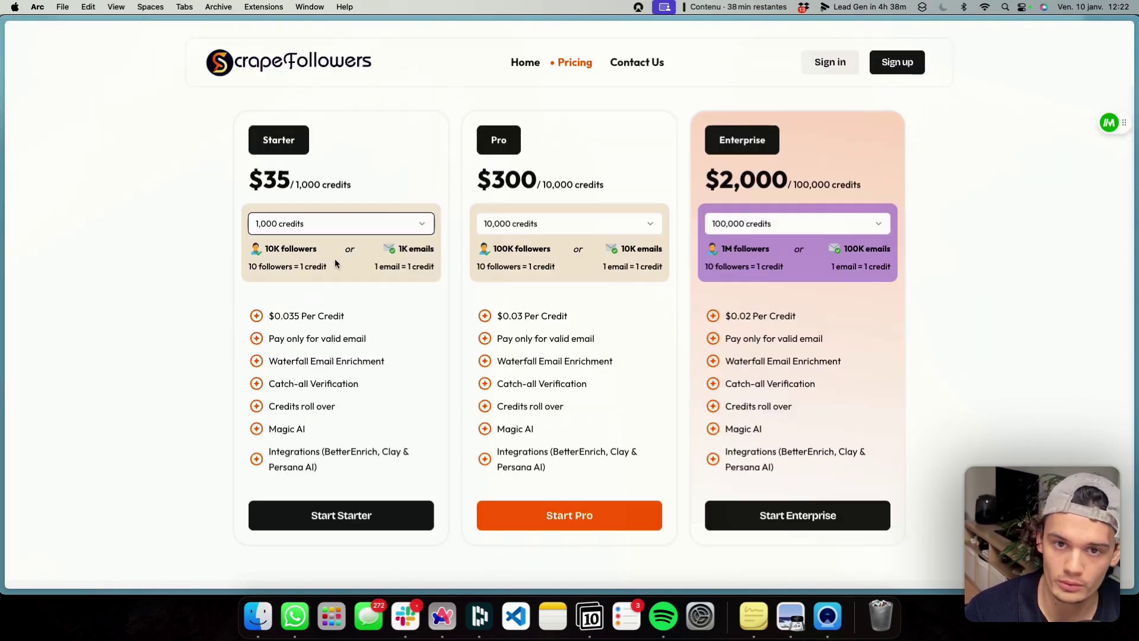